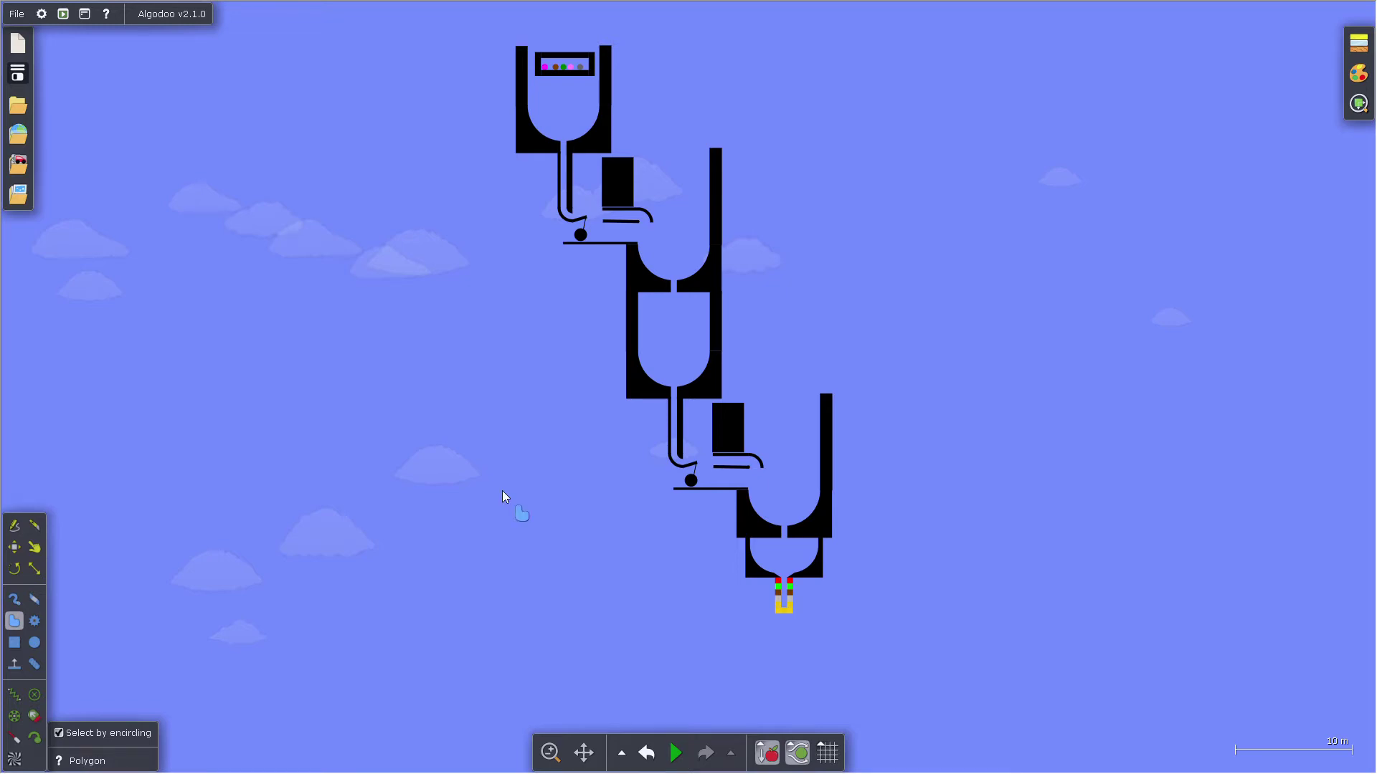
Start the simulation so the five coloured balls drop from the top box into the first funnel.
{"action": "left_click", "coordinate": [14, 643]}
{"action": "scroll", "coordinate": [623, 630], "scroll_direction": "down", "scroll_amount": 3}
{"action": "key", "text": "space"}
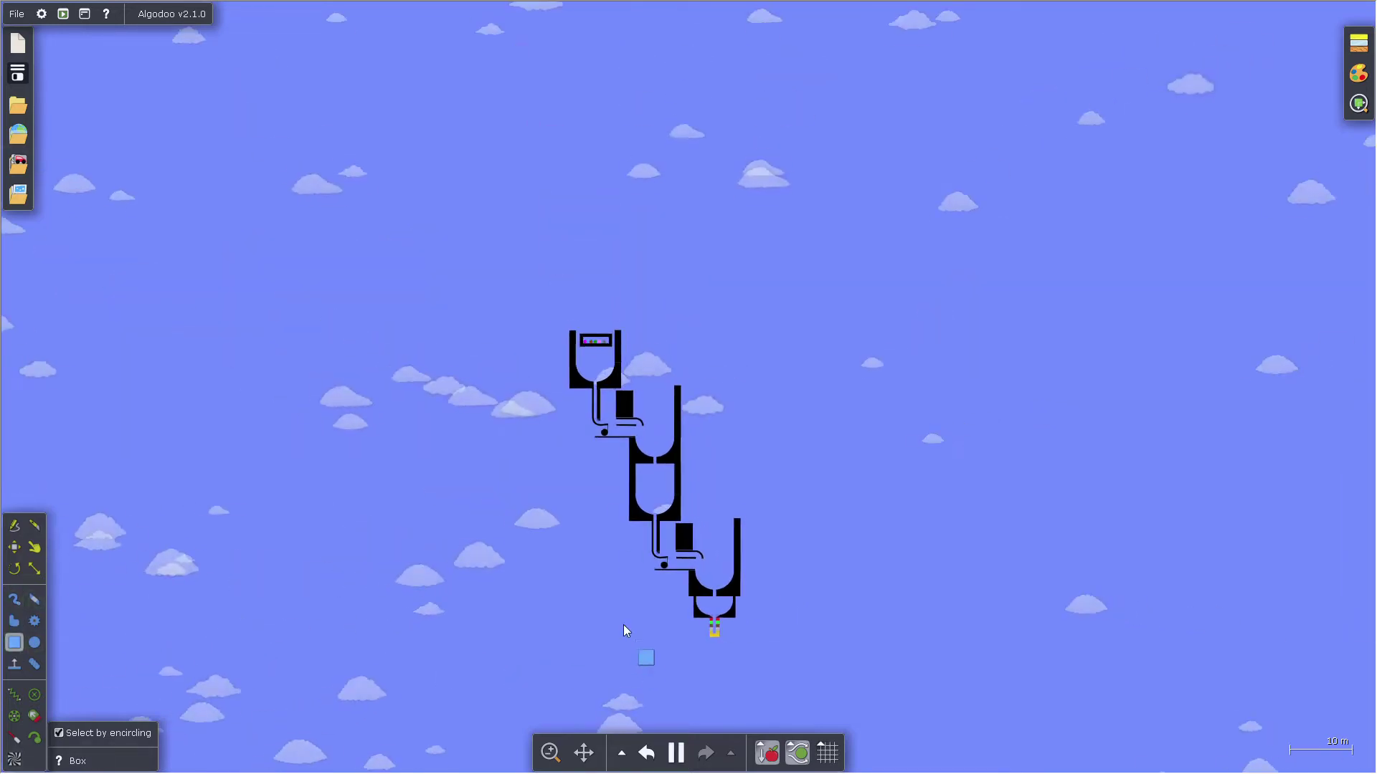
{"action": "scroll", "coordinate": [606, 371], "scroll_direction": "up", "scroll_amount": 2}
{"action": "scroll", "coordinate": [637, 483], "scroll_direction": "up", "scroll_amount": 3}
{"action": "scroll", "coordinate": [715, 484], "scroll_direction": "up", "scroll_amount": 3}
{"action": "scroll", "coordinate": [715, 483], "scroll_direction": "up", "scroll_amount": 3}
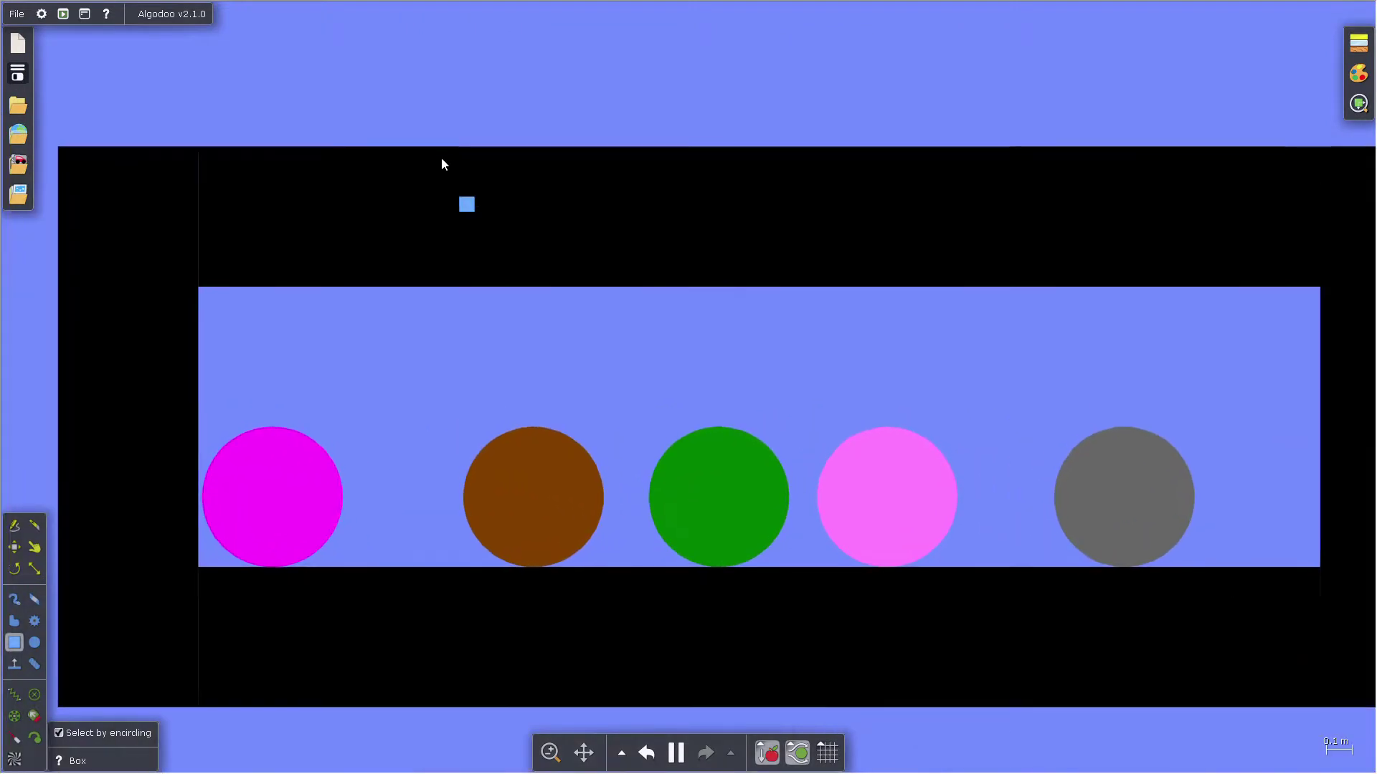
{"action": "scroll", "coordinate": [444, 130], "scroll_direction": "down", "scroll_amount": 3}
{"action": "scroll", "coordinate": [445, 100], "scroll_direction": "down", "scroll_amount": 3}
{"action": "scroll", "coordinate": [415, 171], "scroll_direction": "up", "scroll_amount": 1}
{"action": "scroll", "coordinate": [463, 185], "scroll_direction": "down", "scroll_amount": 1}
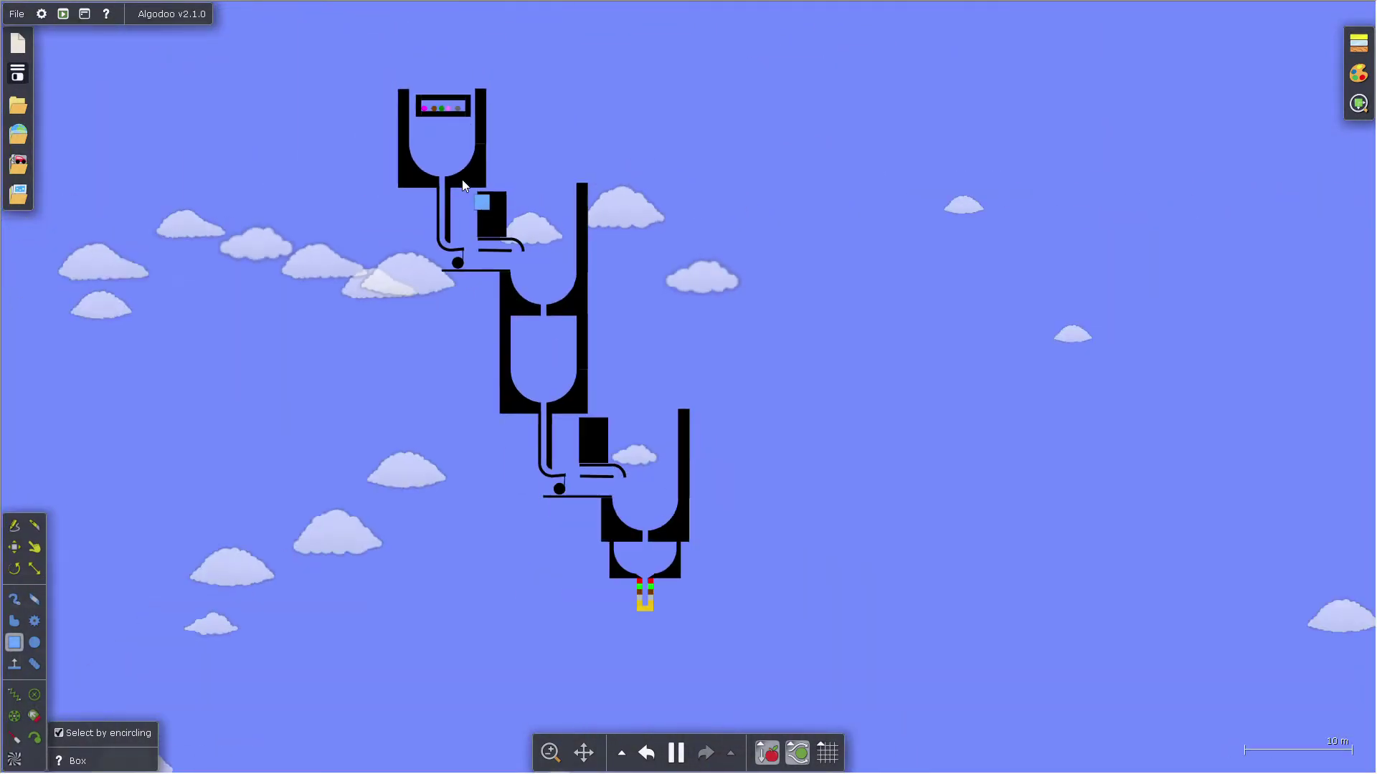
{"action": "scroll", "coordinate": [462, 185], "scroll_direction": "down", "scroll_amount": 1}
{"action": "scroll", "coordinate": [469, 217], "scroll_direction": "up", "scroll_amount": 2}
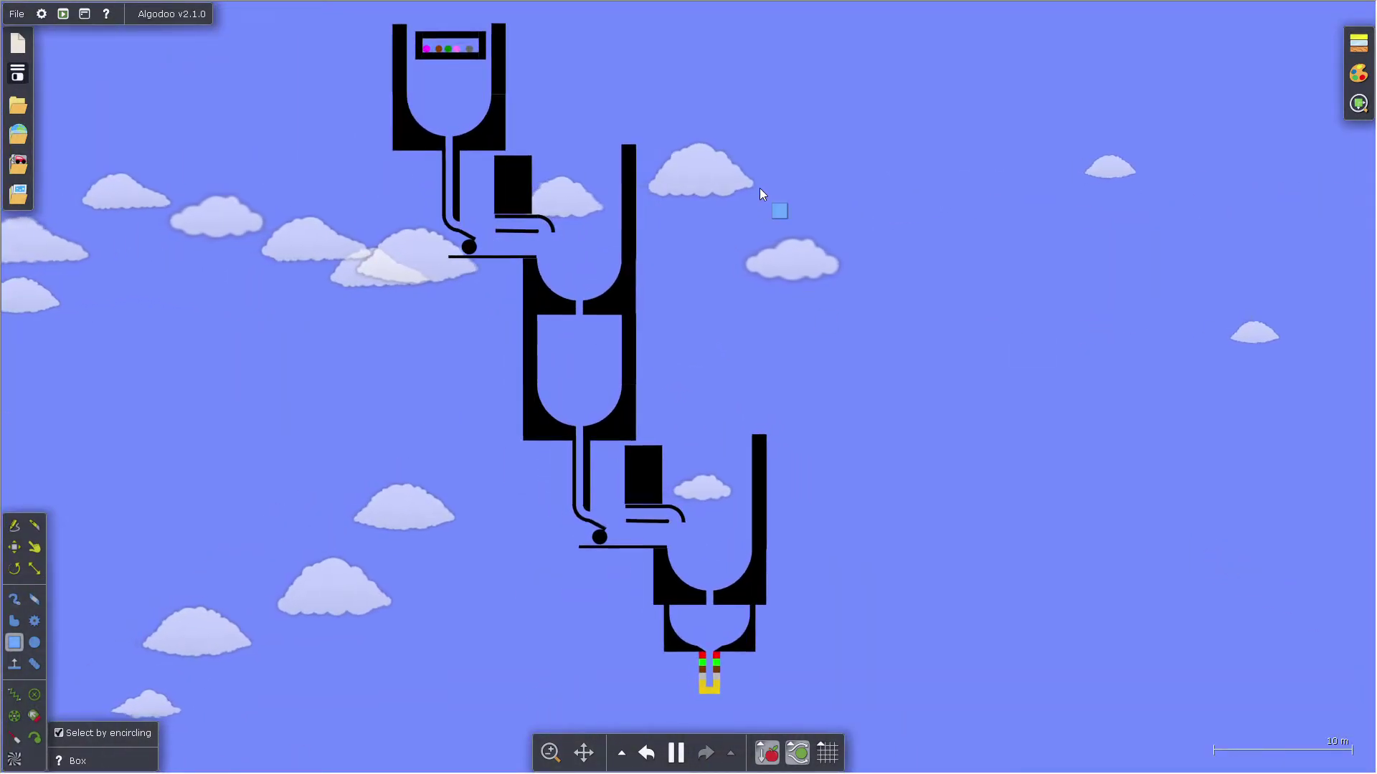
{"action": "scroll", "coordinate": [748, 679], "scroll_direction": "up", "scroll_amount": 2}
{"action": "scroll", "coordinate": [781, 403], "scroll_direction": "up", "scroll_amount": 3}
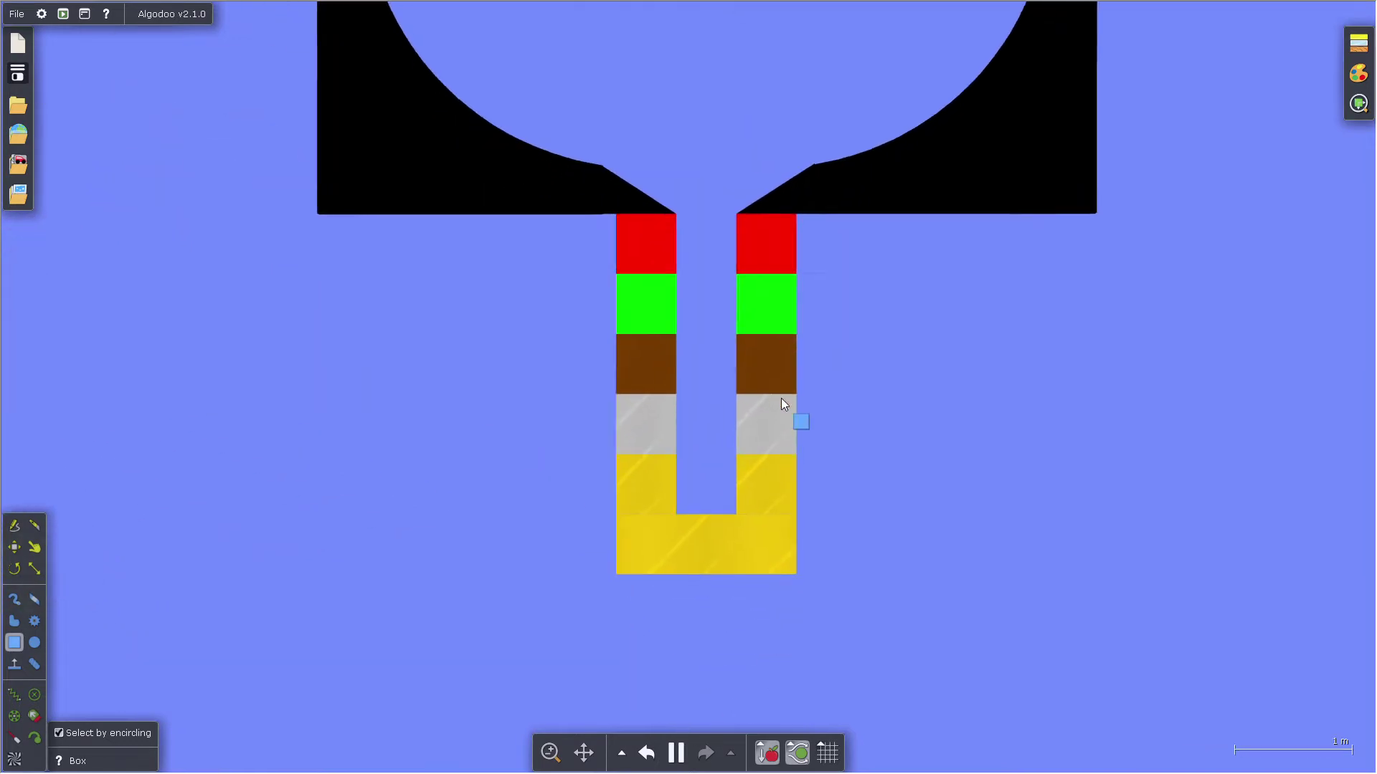
{"action": "scroll", "coordinate": [781, 404], "scroll_direction": "up", "scroll_amount": 1}
{"action": "scroll", "coordinate": [671, 470], "scroll_direction": "down", "scroll_amount": 2}
{"action": "scroll", "coordinate": [728, 700], "scroll_direction": "down", "scroll_amount": 3}
{"action": "scroll", "coordinate": [527, 262], "scroll_direction": "up", "scroll_amount": 2}
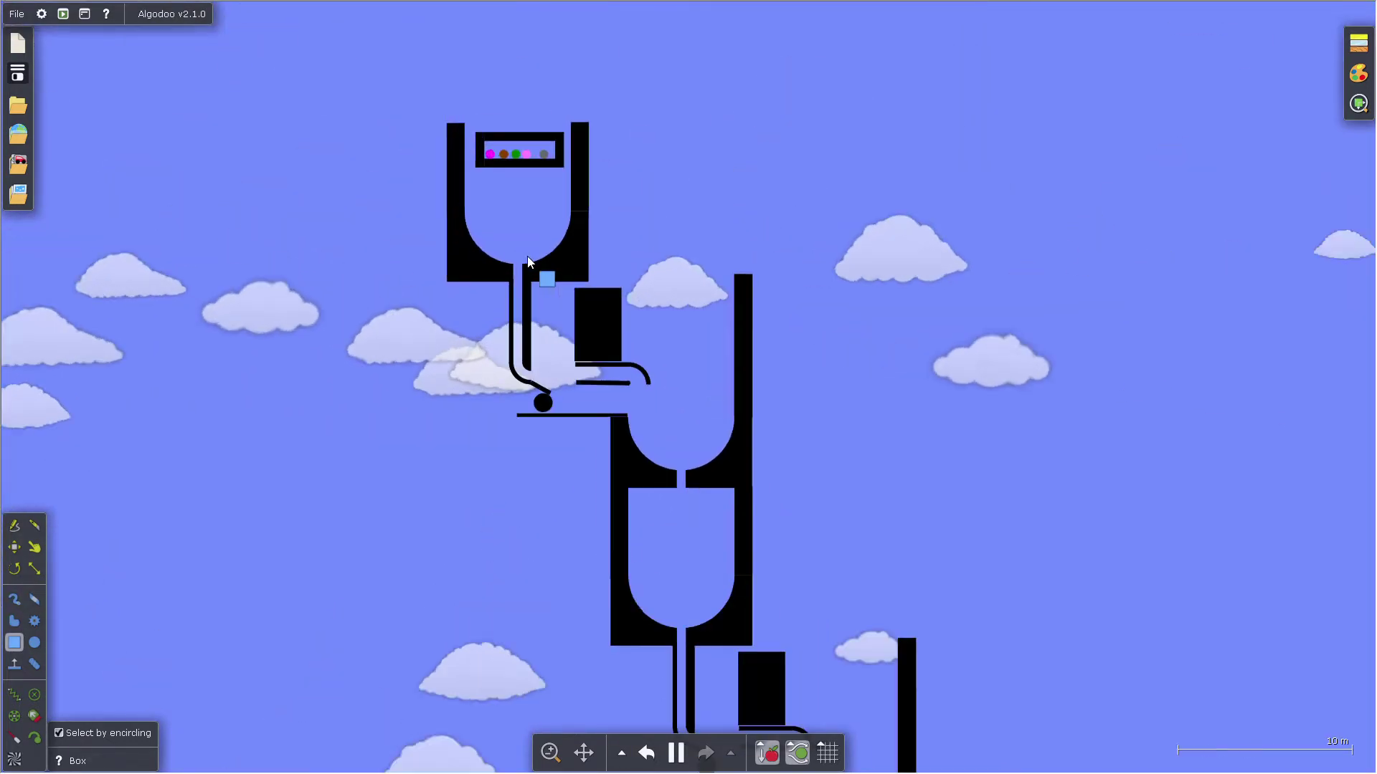
{"action": "scroll", "coordinate": [527, 262], "scroll_direction": "up", "scroll_amount": 1}
{"action": "scroll", "coordinate": [483, 491], "scroll_direction": "up", "scroll_amount": 4}
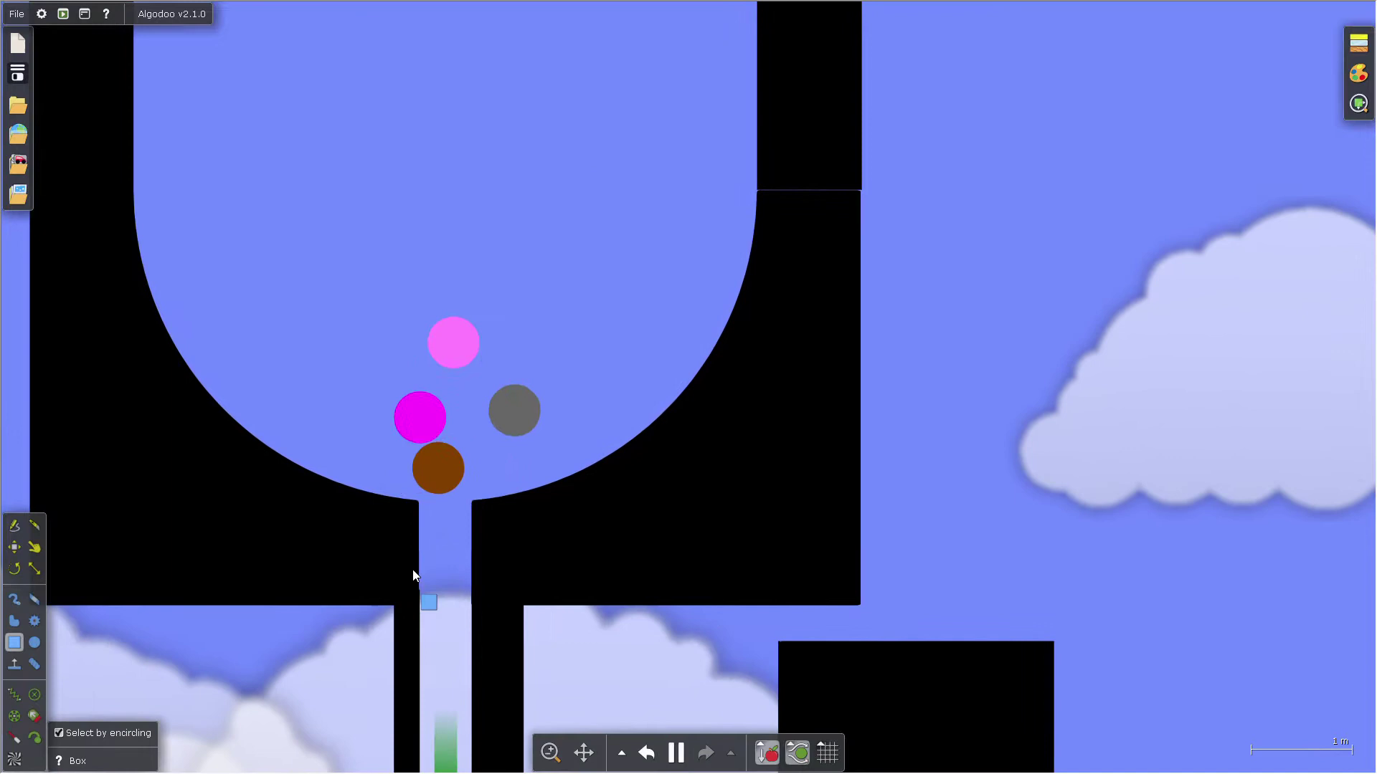
{"action": "scroll", "coordinate": [412, 277], "scroll_direction": "down", "scroll_amount": 2}
{"action": "scroll", "coordinate": [548, 417], "scroll_direction": "down", "scroll_amount": 1}
{"action": "scroll", "coordinate": [552, 477], "scroll_direction": "up", "scroll_amount": 1}
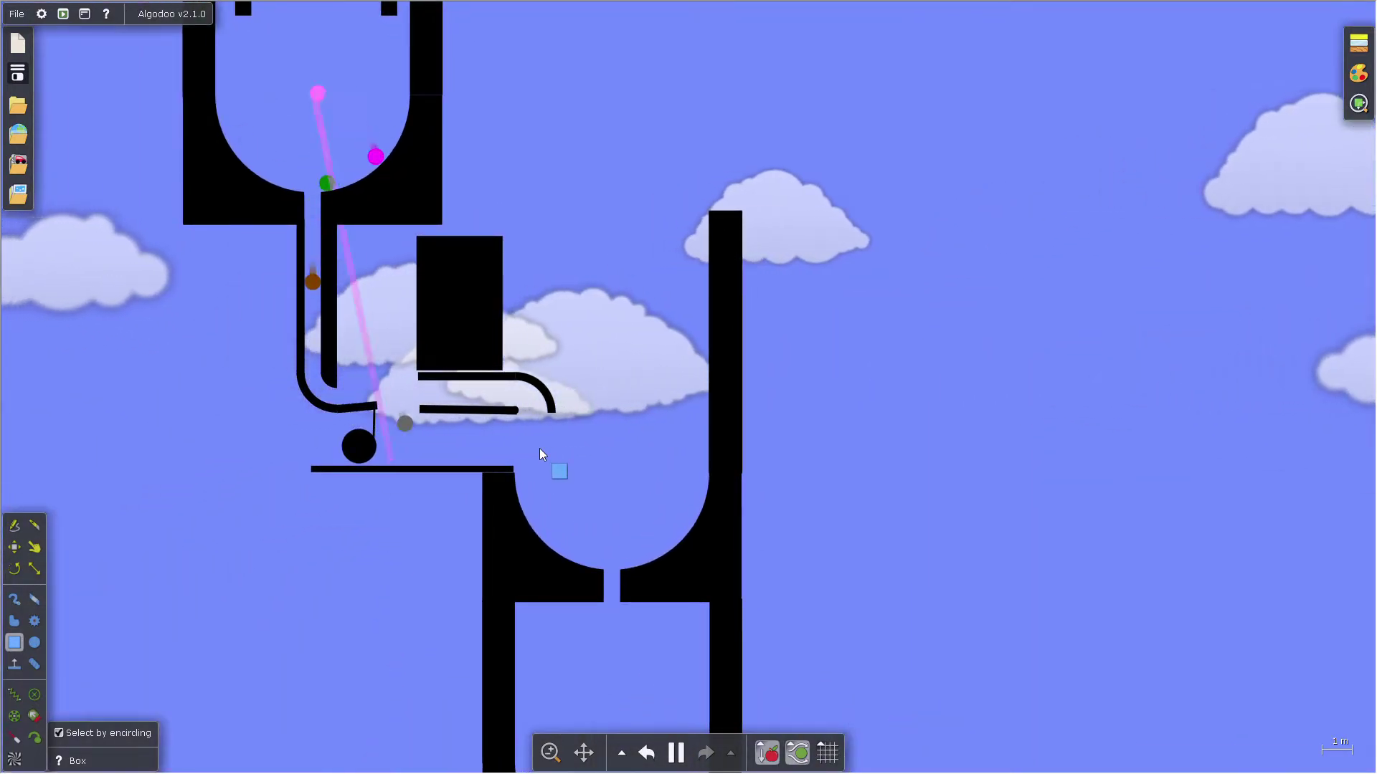
{"action": "scroll", "coordinate": [539, 449], "scroll_direction": "up", "scroll_amount": 2}
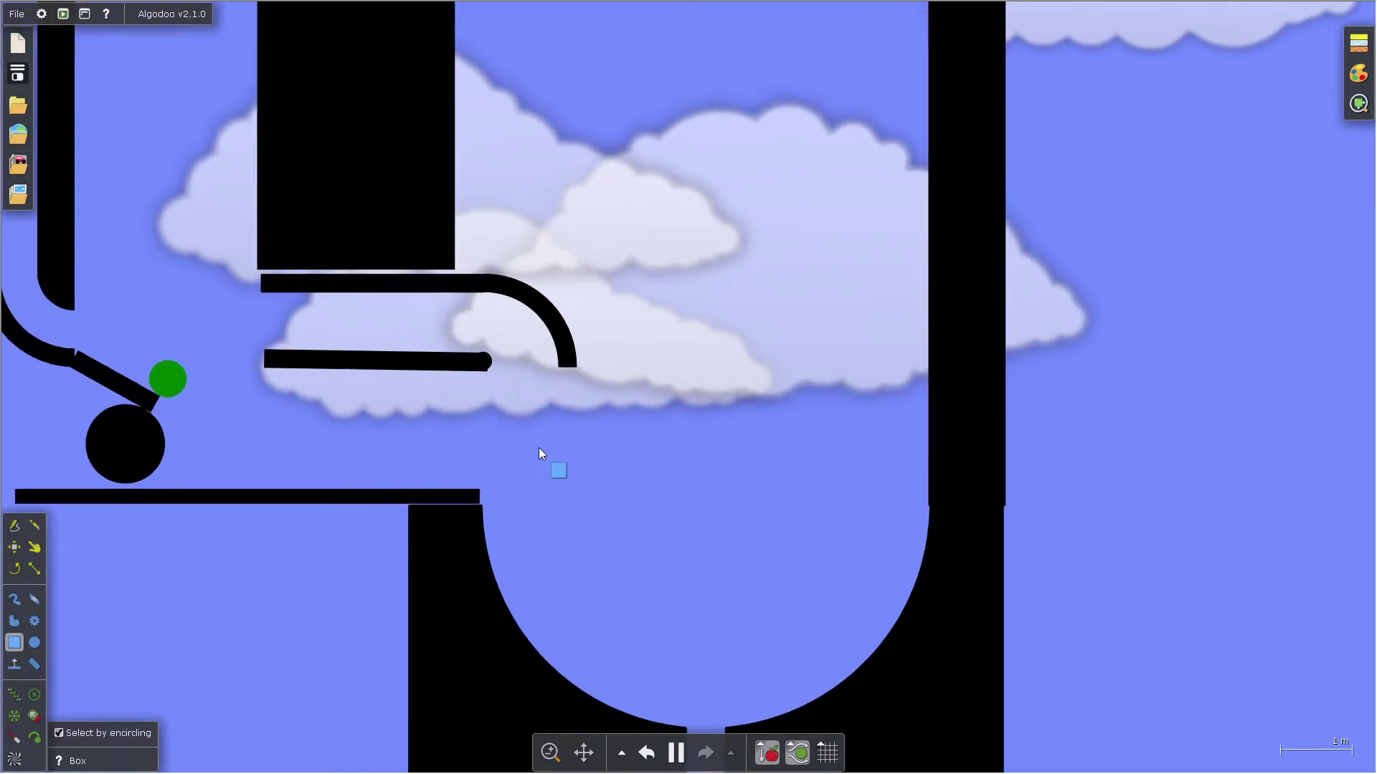
{"action": "scroll", "coordinate": [540, 453], "scroll_direction": "down", "scroll_amount": 2}
{"action": "scroll", "coordinate": [474, 442], "scroll_direction": "up", "scroll_amount": 1}
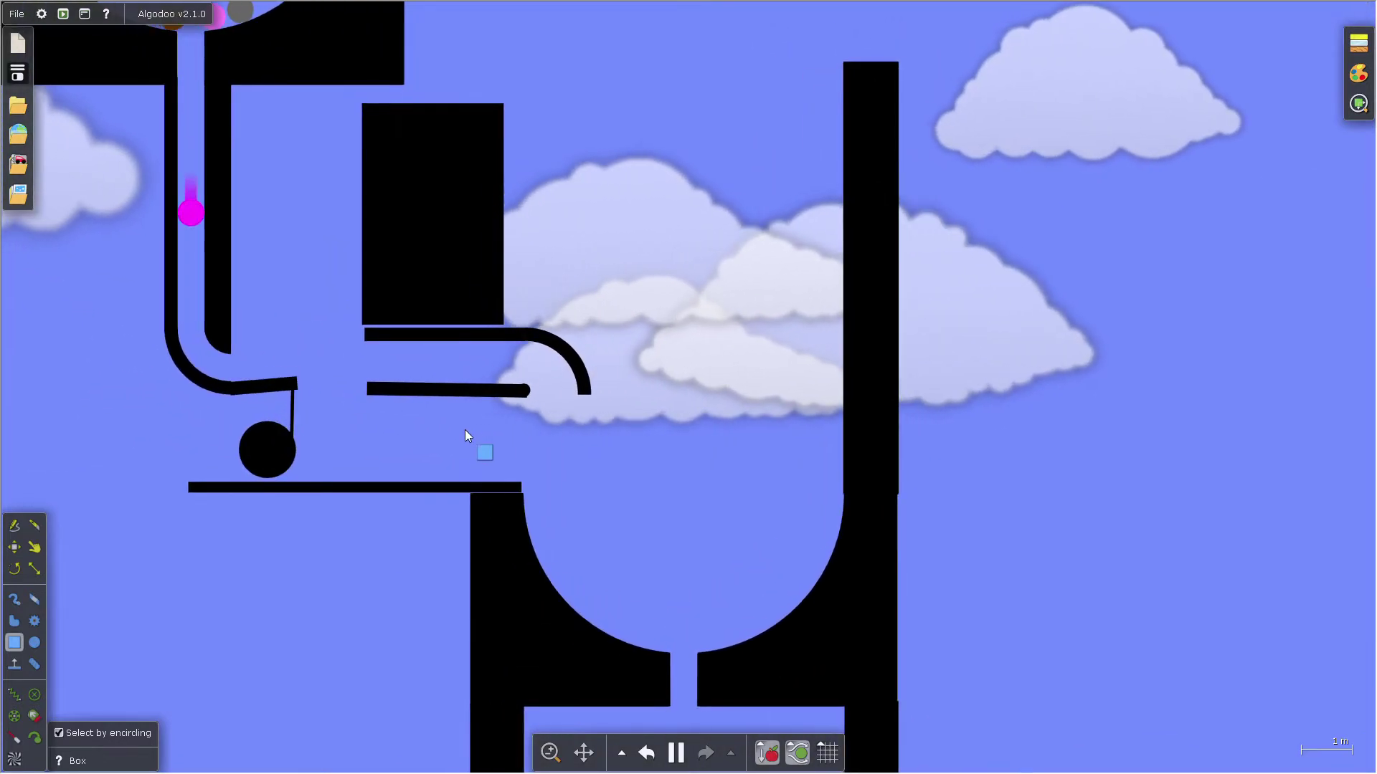
{"action": "scroll", "coordinate": [481, 455], "scroll_direction": "down", "scroll_amount": 1}
{"action": "scroll", "coordinate": [138, 360], "scroll_direction": "down", "scroll_amount": 1}
{"action": "scroll", "coordinate": [242, 336], "scroll_direction": "up", "scroll_amount": 1}
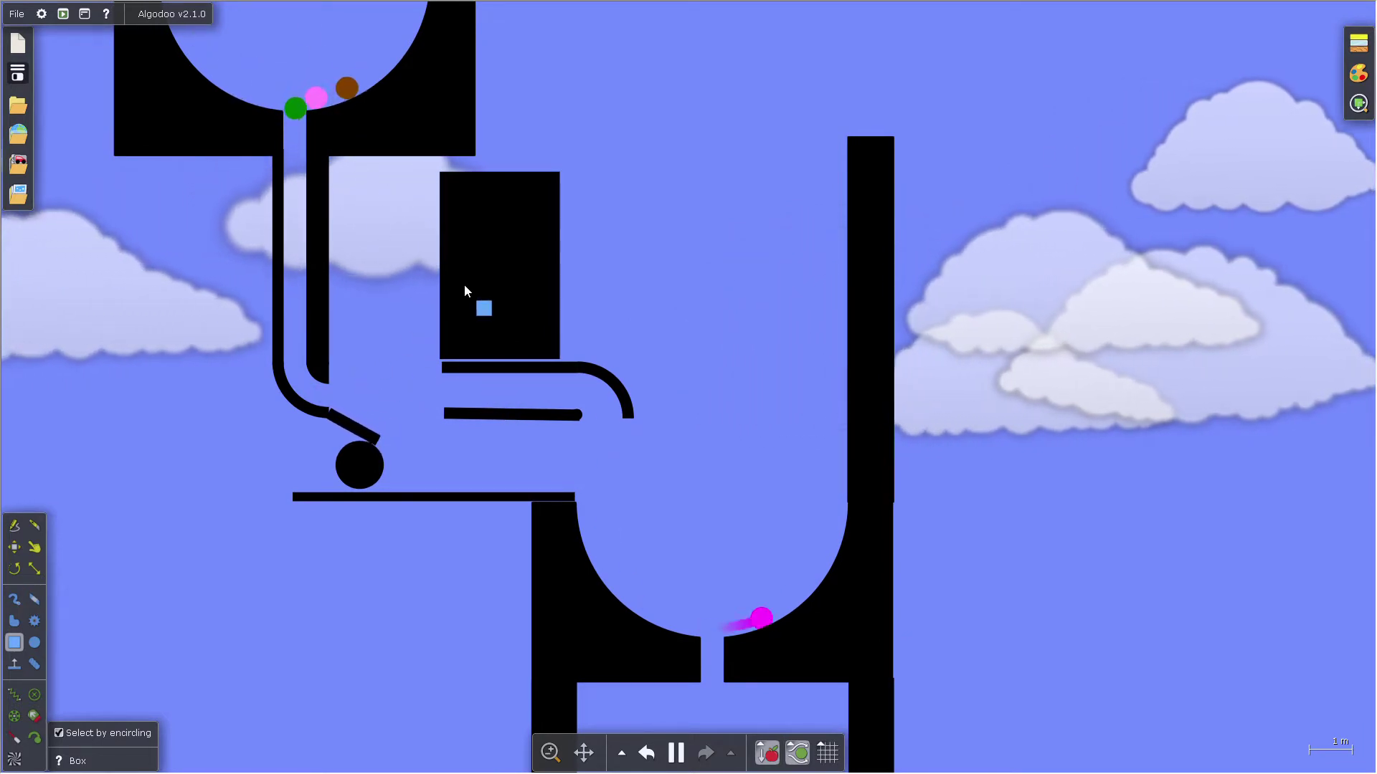
{"action": "scroll", "coordinate": [478, 290], "scroll_direction": "down", "scroll_amount": 1}
{"action": "scroll", "coordinate": [538, 339], "scroll_direction": "down", "scroll_amount": 1}
{"action": "scroll", "coordinate": [560, 410], "scroll_direction": "up", "scroll_amount": 1}
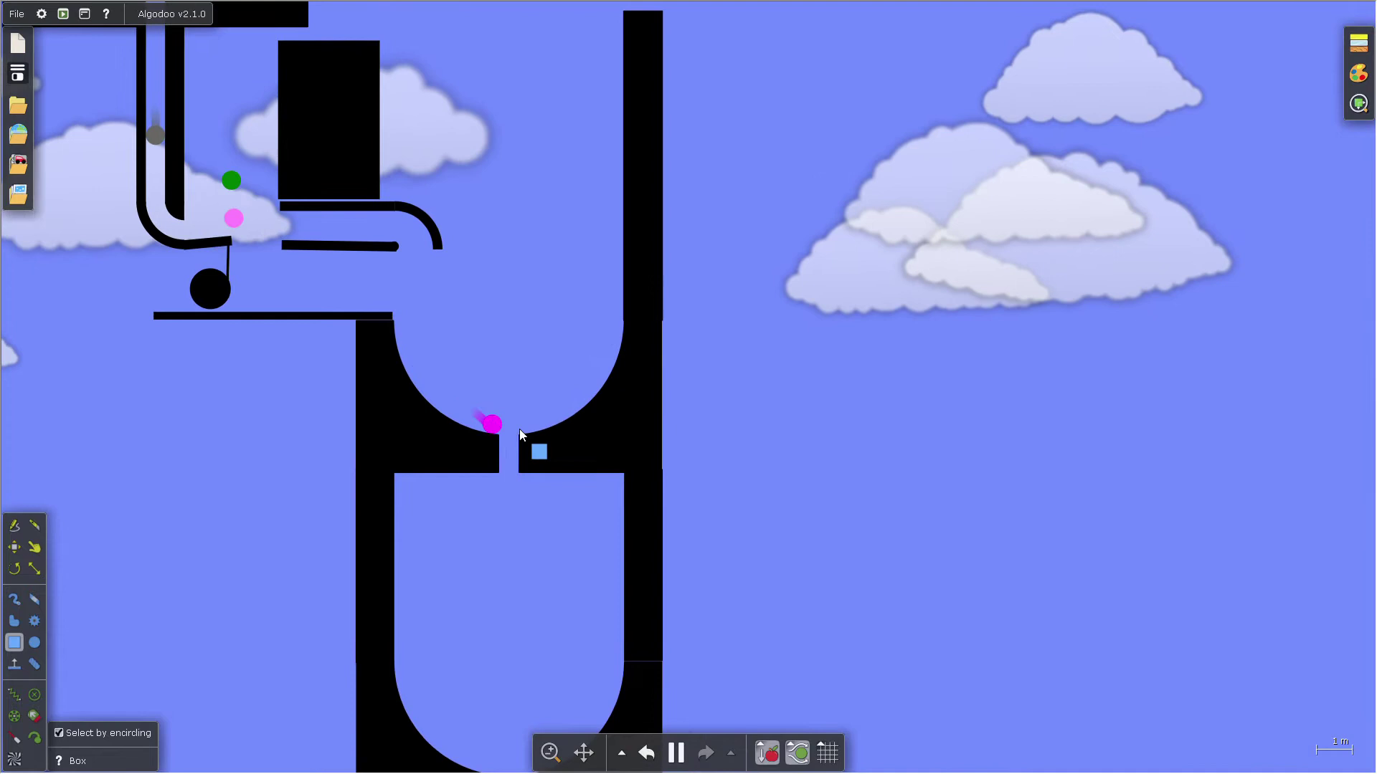
{"action": "scroll", "coordinate": [520, 428], "scroll_direction": "up", "scroll_amount": 2}
{"action": "scroll", "coordinate": [483, 442], "scroll_direction": "up", "scroll_amount": 2}
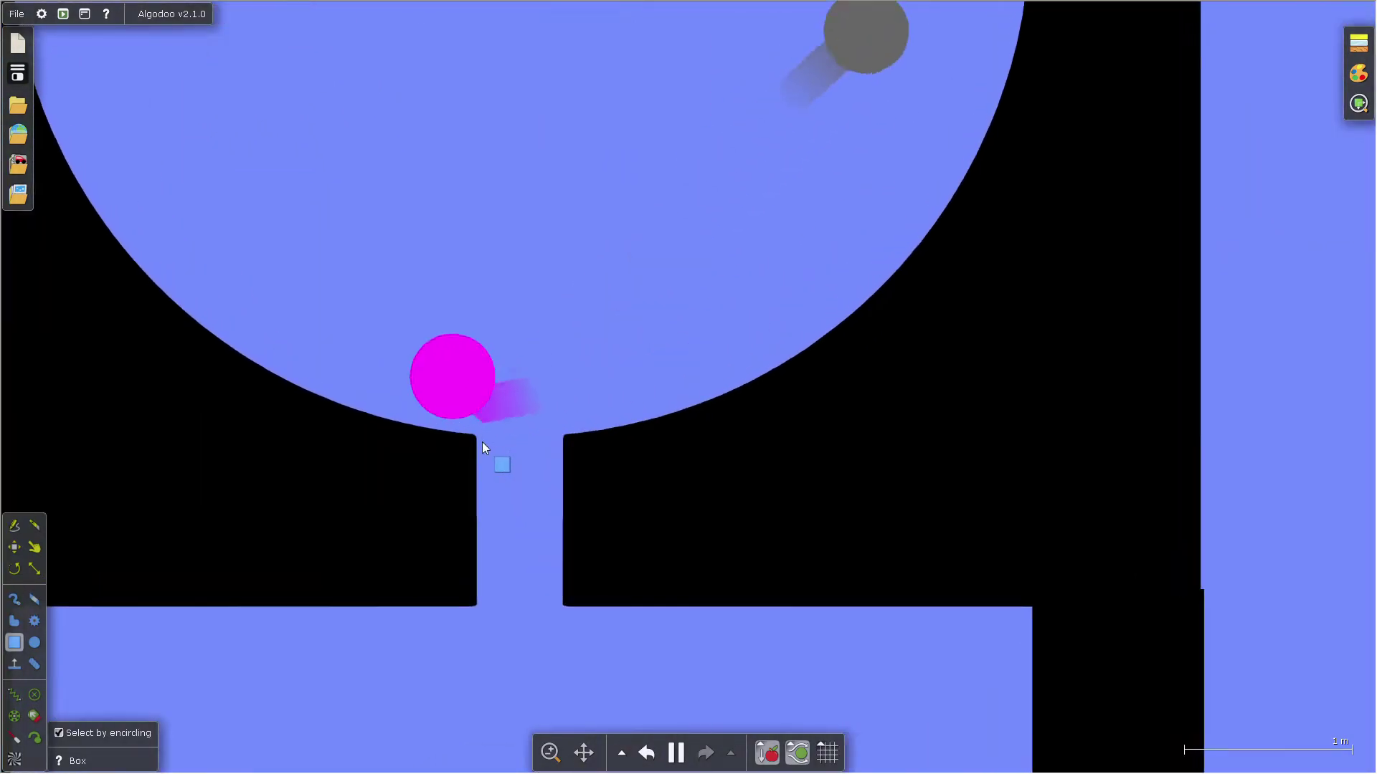
{"action": "scroll", "coordinate": [481, 451], "scroll_direction": "down", "scroll_amount": 2}
{"action": "scroll", "coordinate": [480, 461], "scroll_direction": "up", "scroll_amount": 1}
{"action": "scroll", "coordinate": [480, 469], "scroll_direction": "up", "scroll_amount": 1}
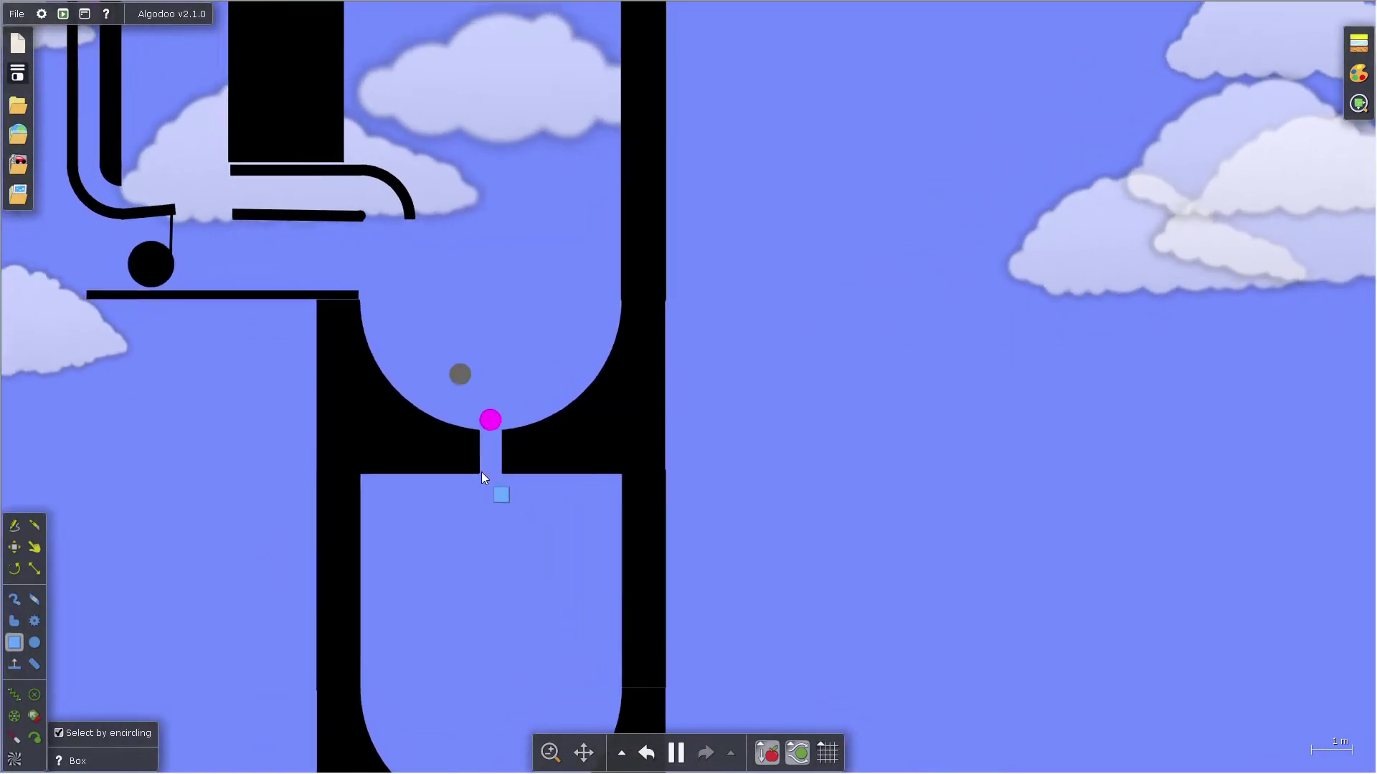
{"action": "scroll", "coordinate": [459, 302], "scroll_direction": "down", "scroll_amount": 2}
{"action": "scroll", "coordinate": [440, 509], "scroll_direction": "up", "scroll_amount": 1}
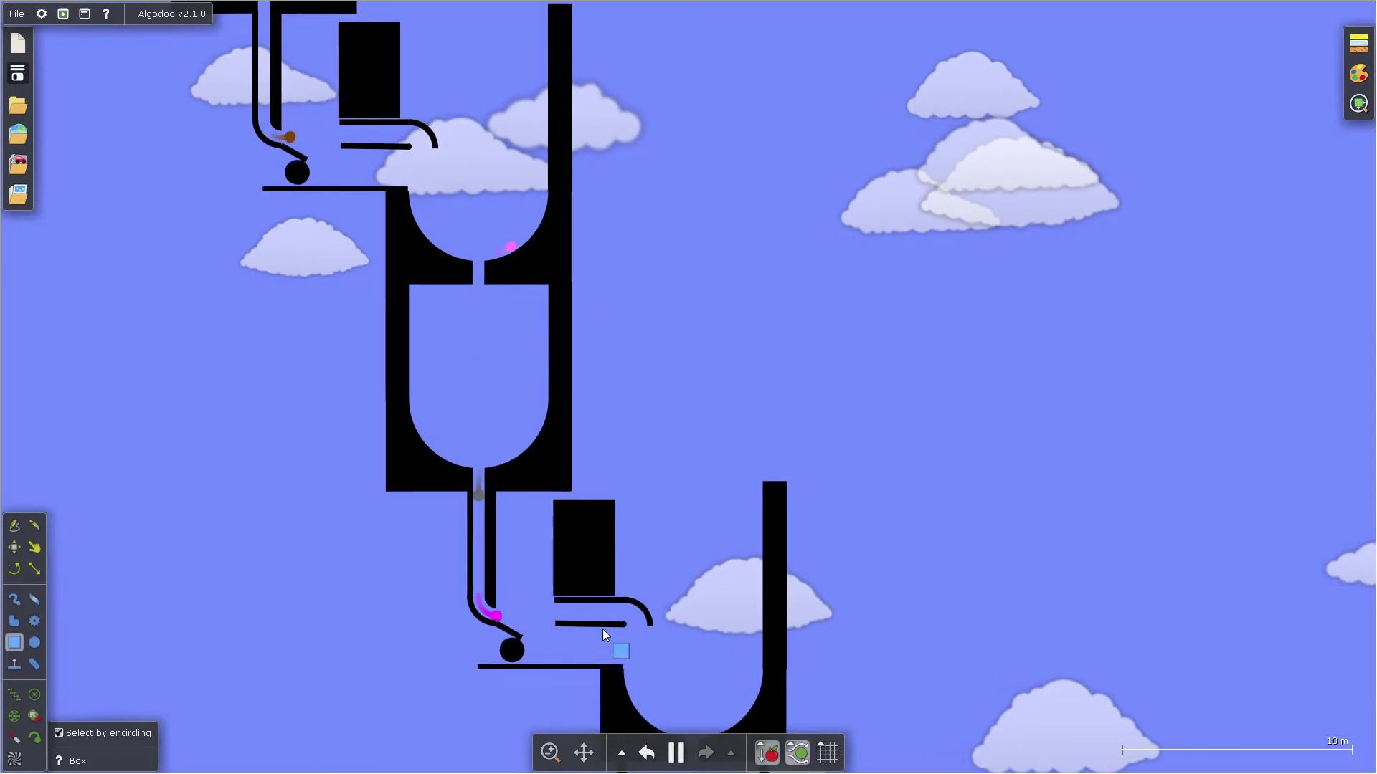
{"action": "scroll", "coordinate": [608, 634], "scroll_direction": "down", "scroll_amount": 2}
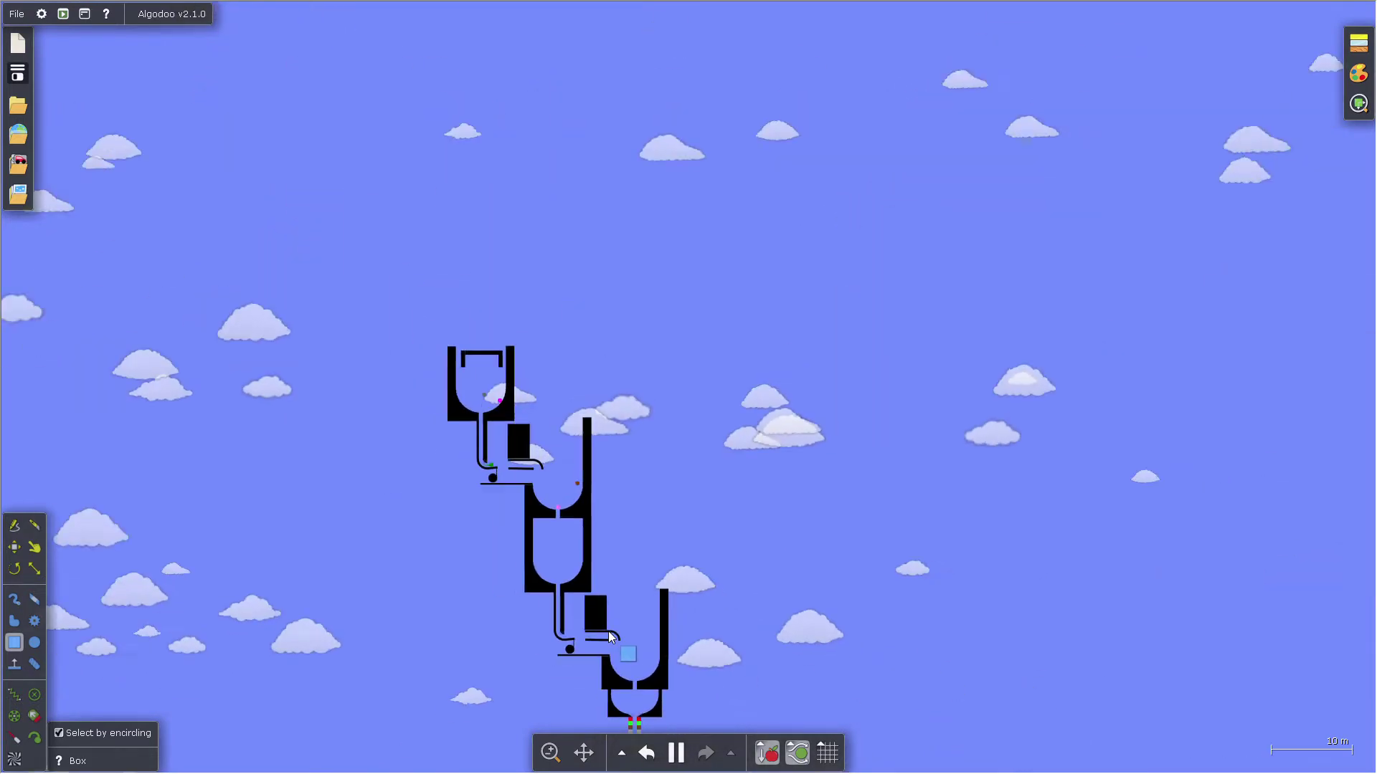
{"action": "scroll", "coordinate": [570, 592], "scroll_direction": "up", "scroll_amount": 1}
{"action": "scroll", "coordinate": [484, 301], "scroll_direction": "up", "scroll_amount": 1}
{"action": "scroll", "coordinate": [646, 548], "scroll_direction": "up", "scroll_amount": 1}
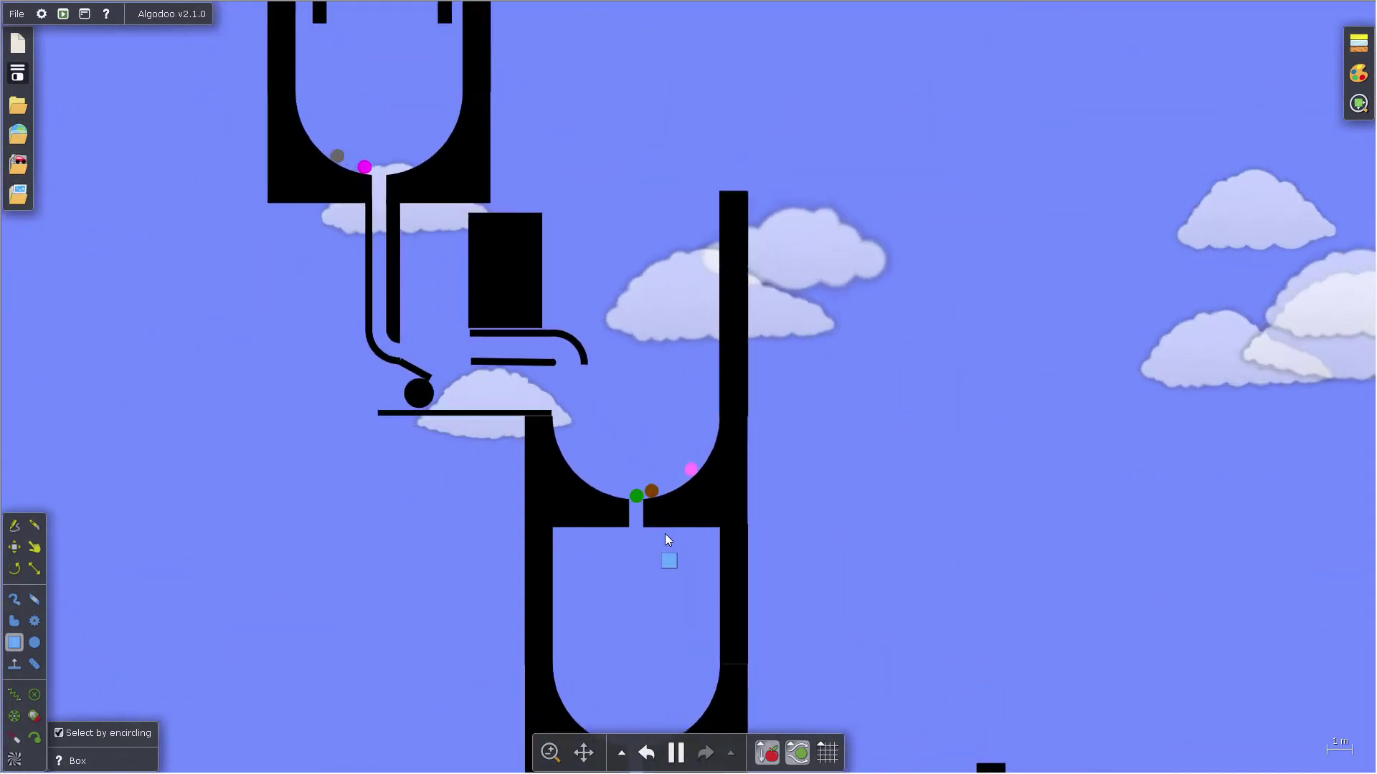
{"action": "scroll", "coordinate": [646, 506], "scroll_direction": "up", "scroll_amount": 1}
{"action": "scroll", "coordinate": [581, 322], "scroll_direction": "up", "scroll_amount": 1}
{"action": "scroll", "coordinate": [551, 225], "scroll_direction": "down", "scroll_amount": 3}
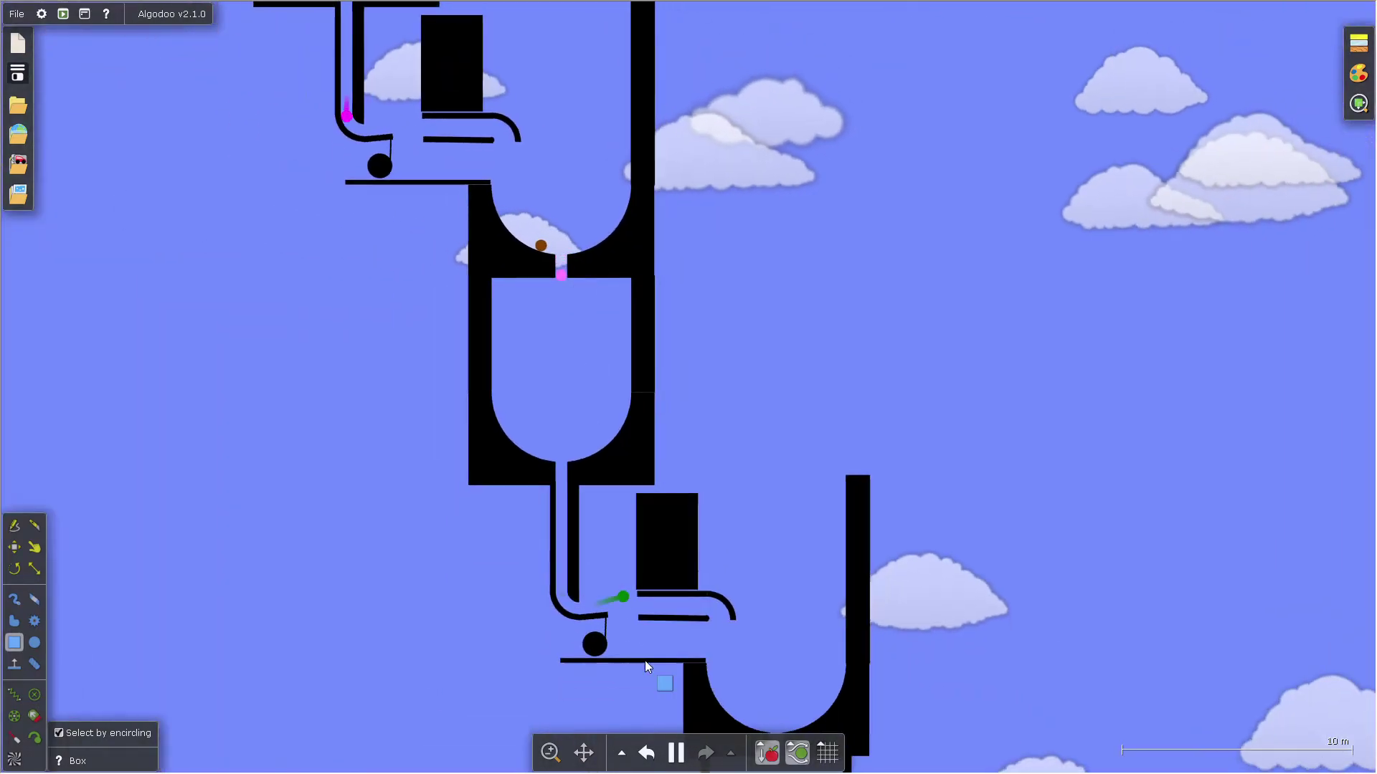
{"action": "scroll", "coordinate": [678, 631], "scroll_direction": "up", "scroll_amount": 1}
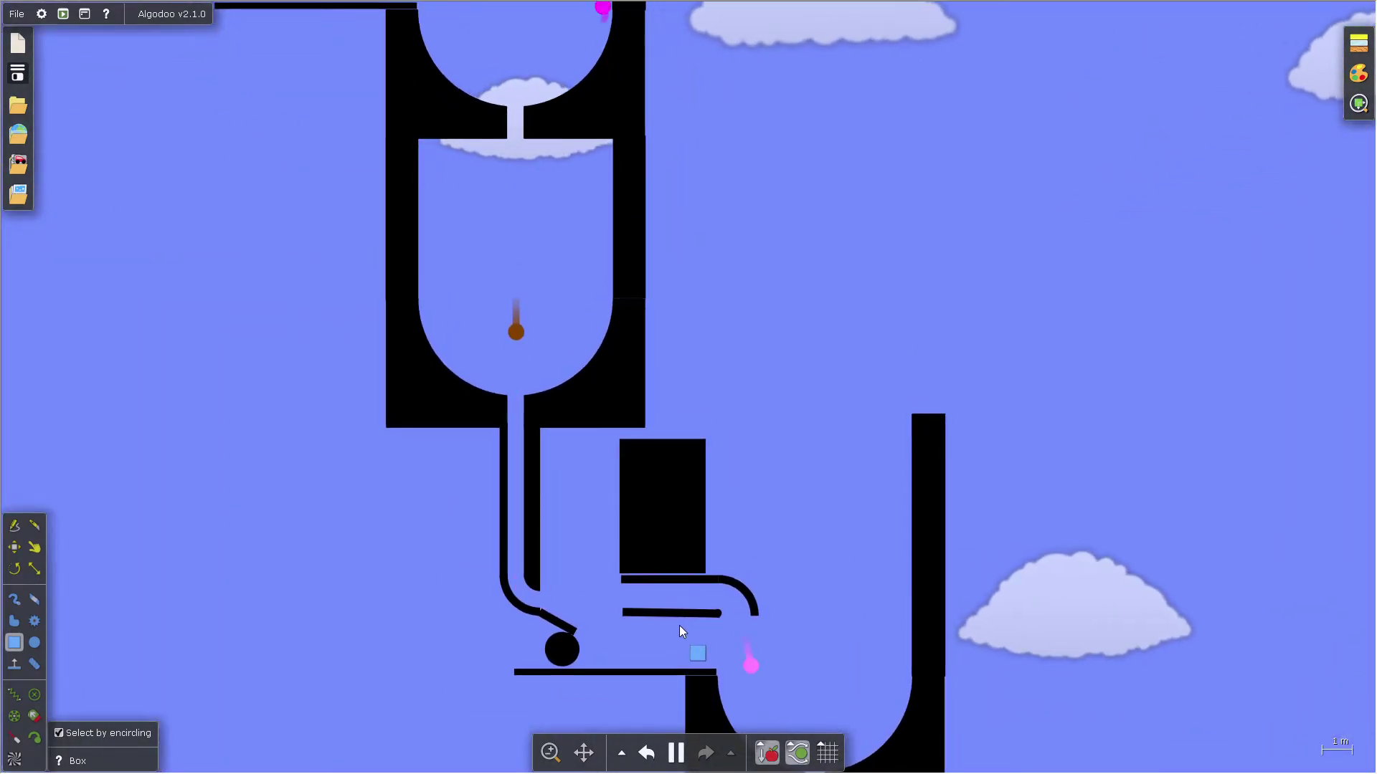
{"action": "scroll", "coordinate": [679, 631], "scroll_direction": "down", "scroll_amount": 2}
{"action": "scroll", "coordinate": [676, 543], "scroll_direction": "up", "scroll_amount": 1}
{"action": "scroll", "coordinate": [685, 546], "scroll_direction": "up", "scroll_amount": 1}
{"action": "scroll", "coordinate": [858, 591], "scroll_direction": "up", "scroll_amount": 1}
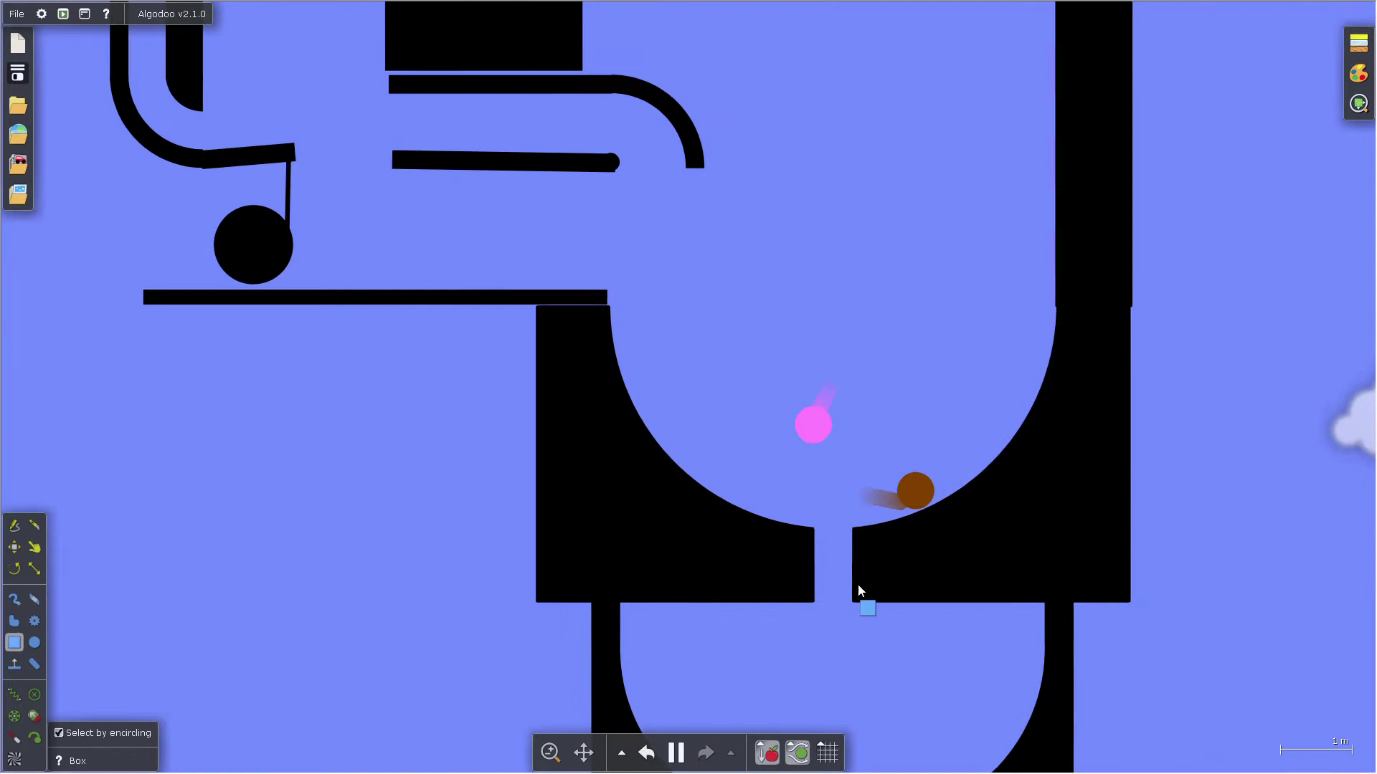
{"action": "scroll", "coordinate": [855, 583], "scroll_direction": "up", "scroll_amount": 1}
{"action": "scroll", "coordinate": [757, 500], "scroll_direction": "down", "scroll_amount": 1}
{"action": "scroll", "coordinate": [785, 512], "scroll_direction": "up", "scroll_amount": 1}
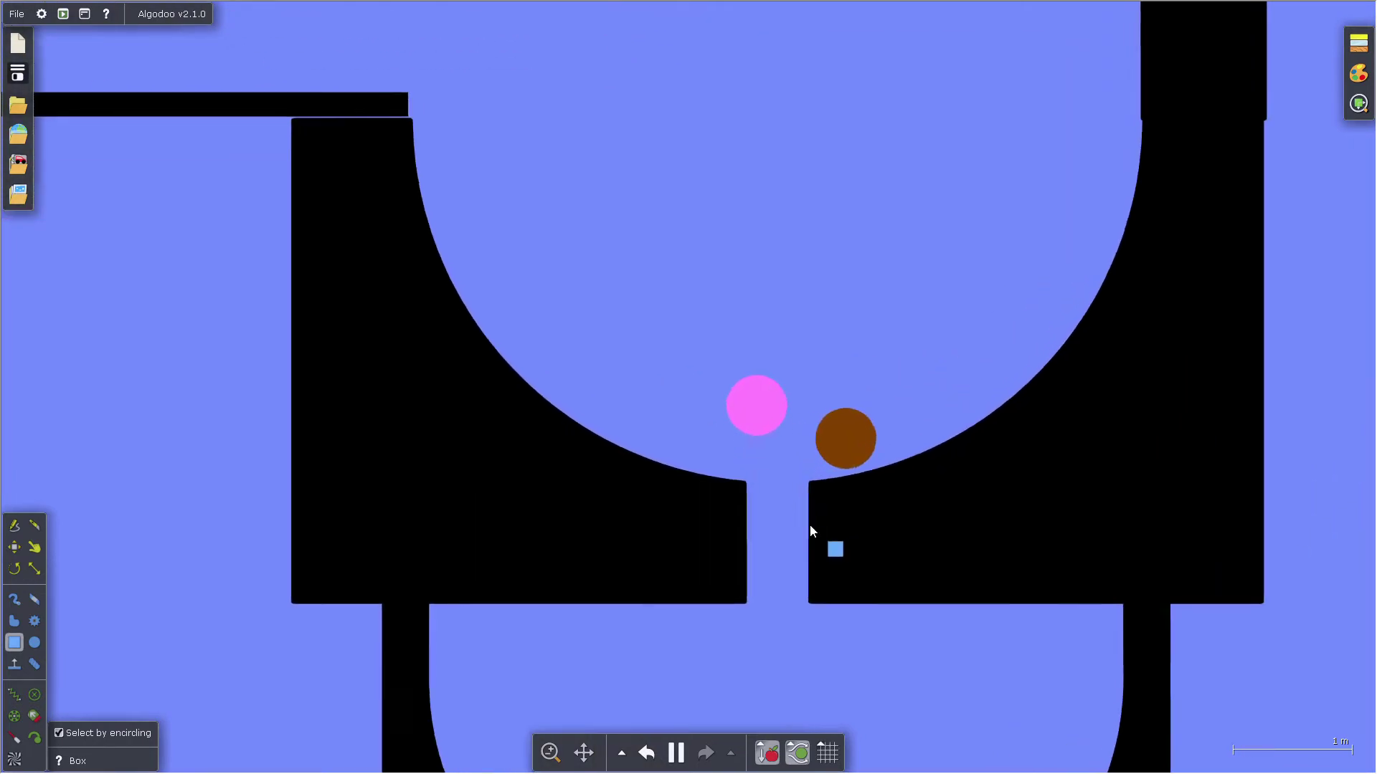
{"action": "scroll", "coordinate": [749, 481], "scroll_direction": "down", "scroll_amount": 2}
{"action": "scroll", "coordinate": [724, 454], "scroll_direction": "up", "scroll_amount": 1}
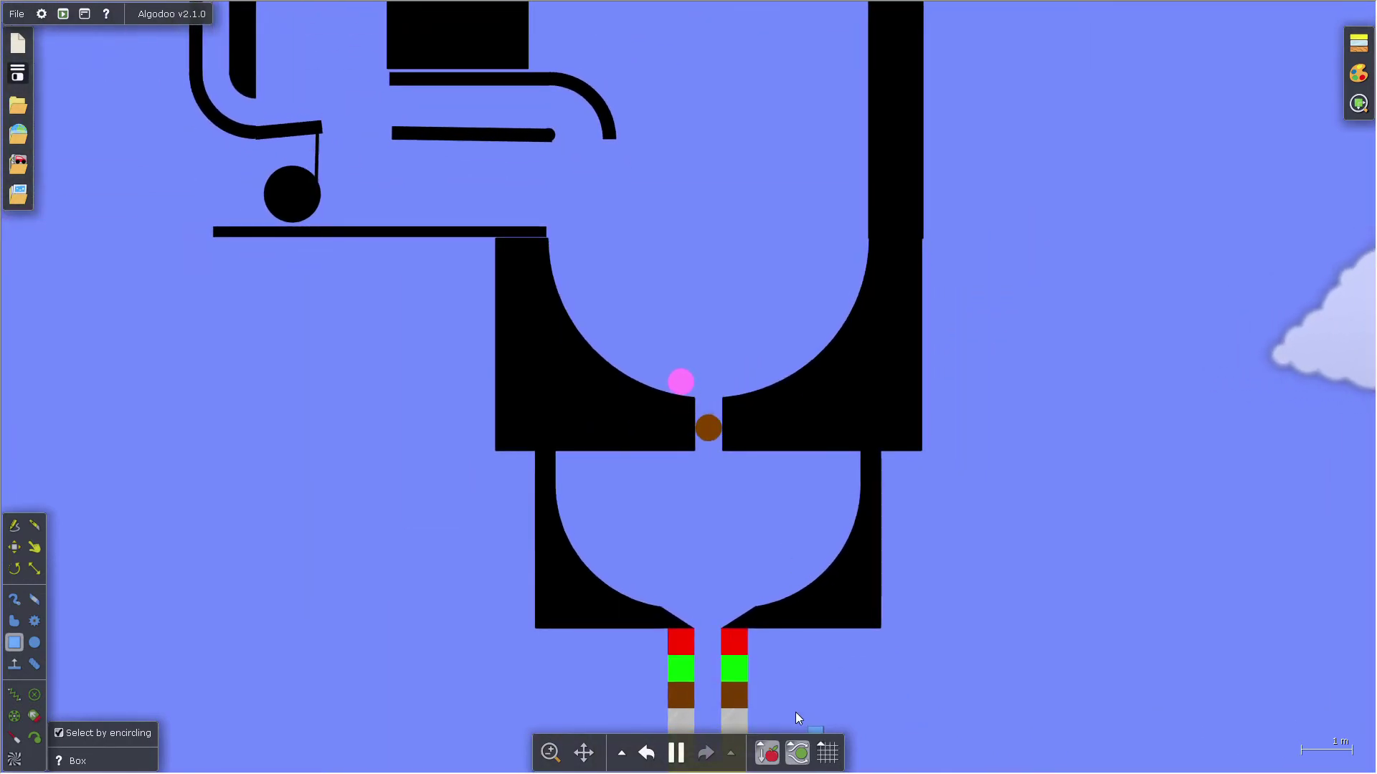
{"action": "scroll", "coordinate": [672, 470], "scroll_direction": "down", "scroll_amount": 1}
{"action": "scroll", "coordinate": [572, 572], "scroll_direction": "up", "scroll_amount": 3}
{"action": "scroll", "coordinate": [449, 269], "scroll_direction": "up", "scroll_amount": 2}
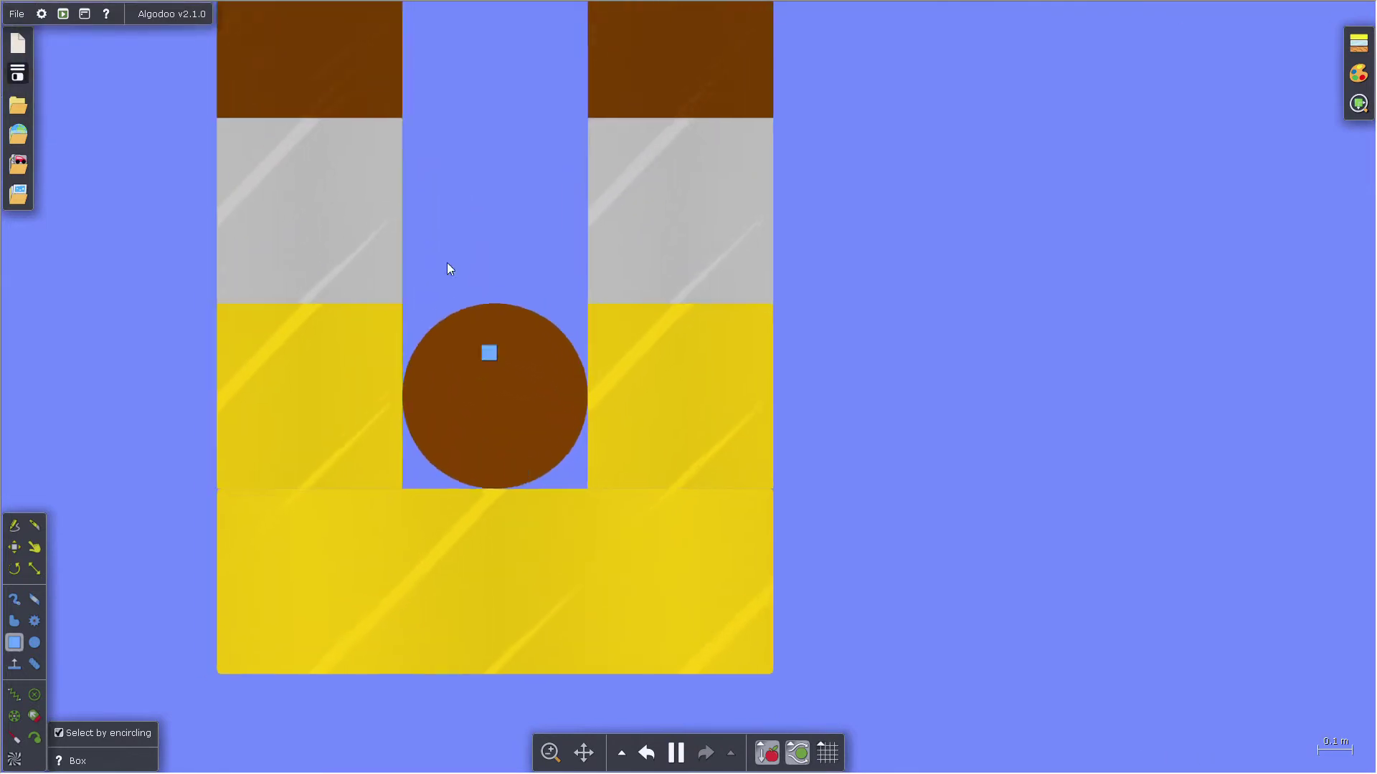
{"action": "scroll", "coordinate": [219, 541], "scroll_direction": "up", "scroll_amount": 1}
{"action": "scroll", "coordinate": [507, 655], "scroll_direction": "up", "scroll_amount": 1}
{"action": "scroll", "coordinate": [492, 510], "scroll_direction": "up", "scroll_amount": 1}
{"action": "scroll", "coordinate": [492, 509], "scroll_direction": "down", "scroll_amount": 3}
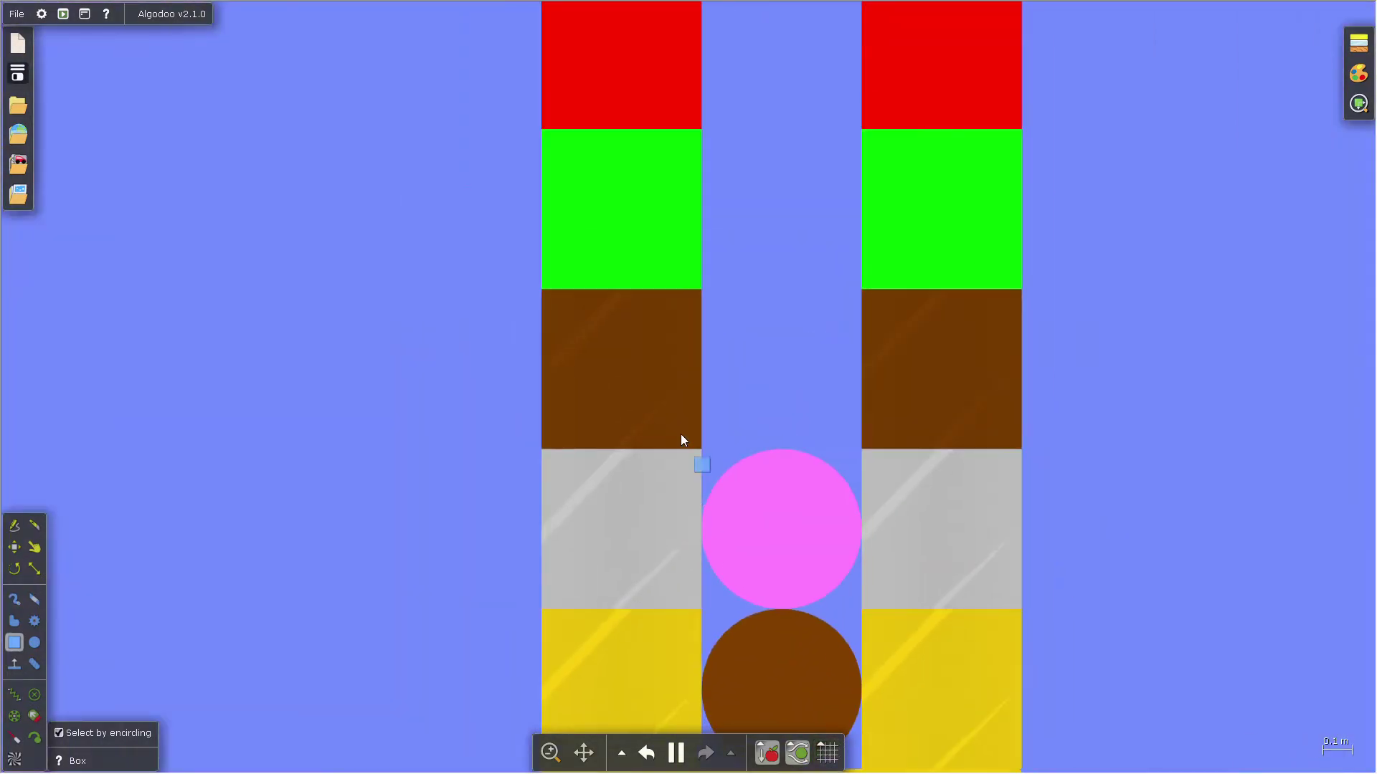
{"action": "scroll", "coordinate": [682, 440], "scroll_direction": "down", "scroll_amount": 2}
{"action": "scroll", "coordinate": [827, 690], "scroll_direction": "down", "scroll_amount": 2}
{"action": "scroll", "coordinate": [795, 646], "scroll_direction": "down", "scroll_amount": 1}
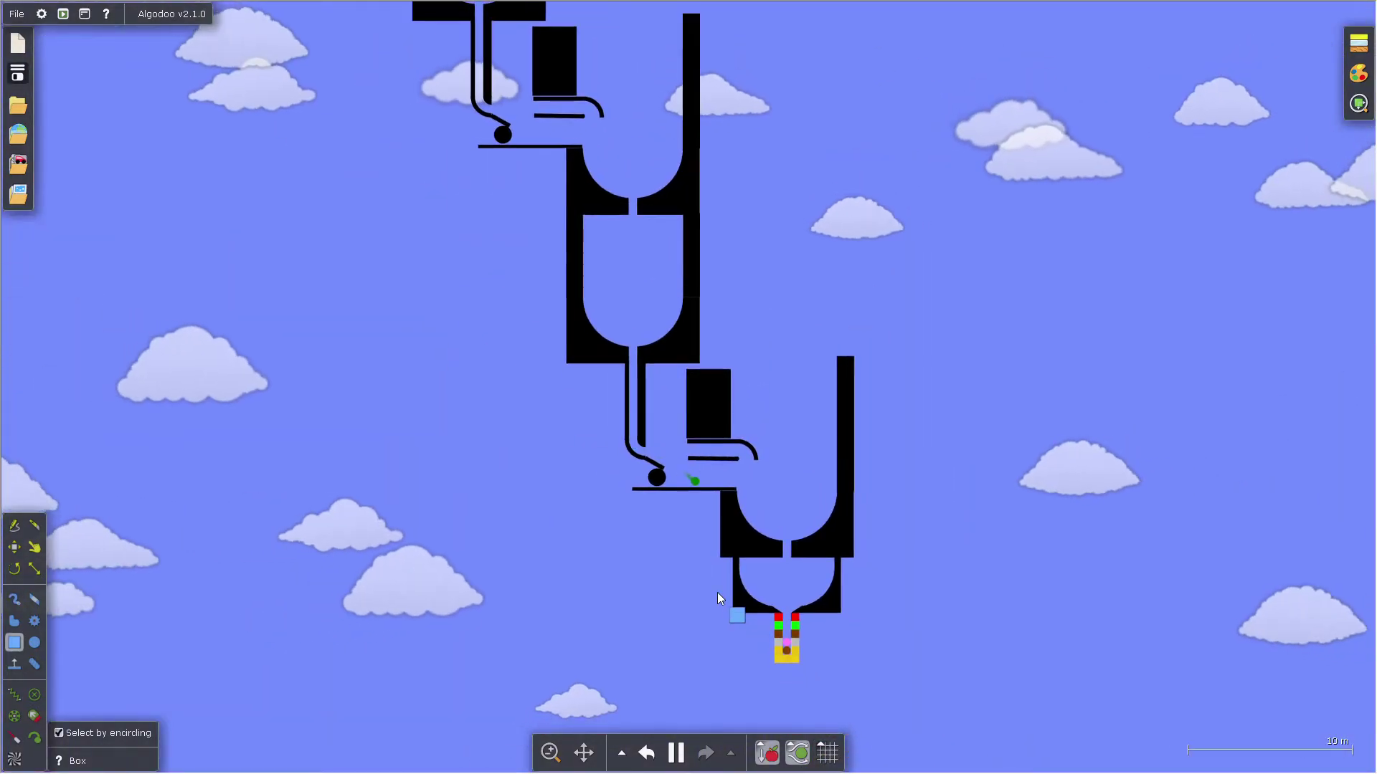
{"action": "scroll", "coordinate": [718, 592], "scroll_direction": "down", "scroll_amount": 2}
{"action": "scroll", "coordinate": [706, 554], "scroll_direction": "up", "scroll_amount": 1}
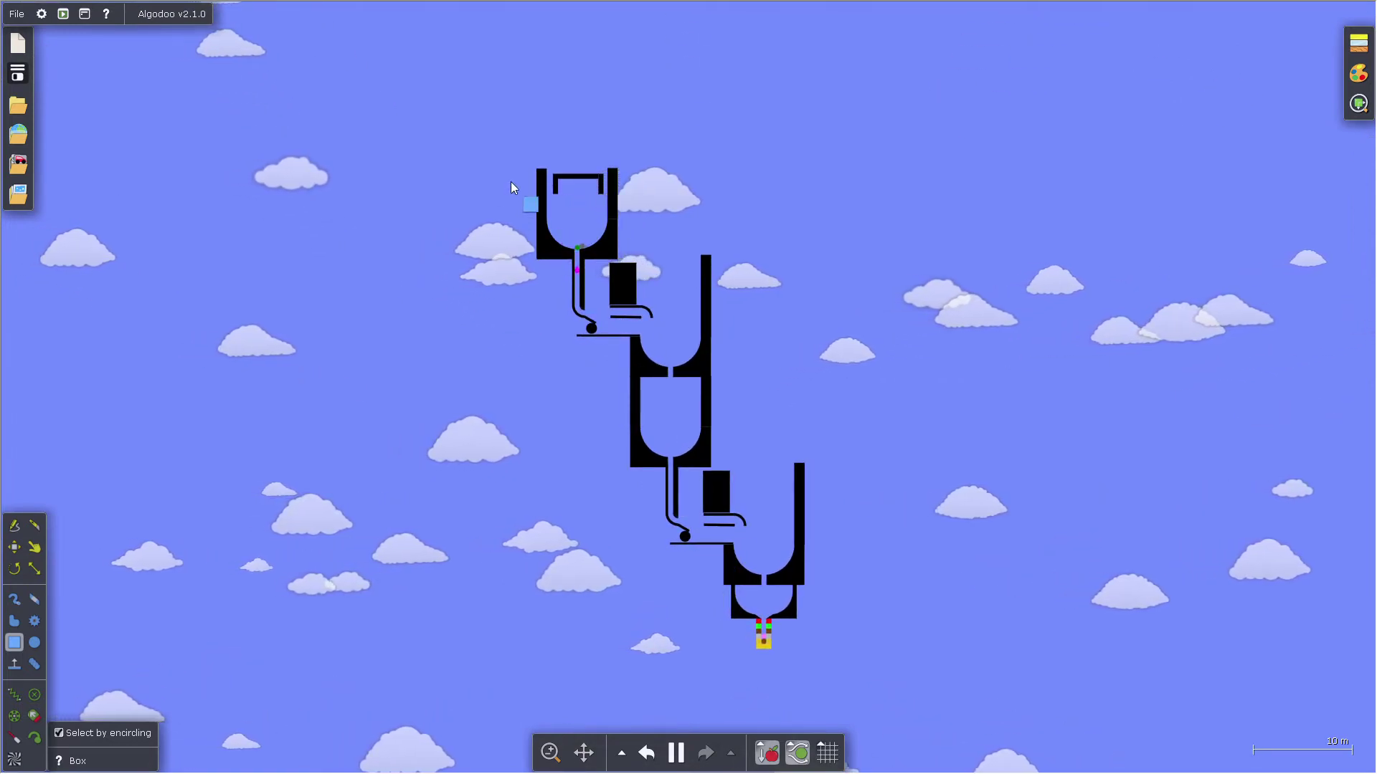
{"action": "scroll", "coordinate": [527, 204], "scroll_direction": "up", "scroll_amount": 3}
{"action": "scroll", "coordinate": [849, 533], "scroll_direction": "up", "scroll_amount": 3}
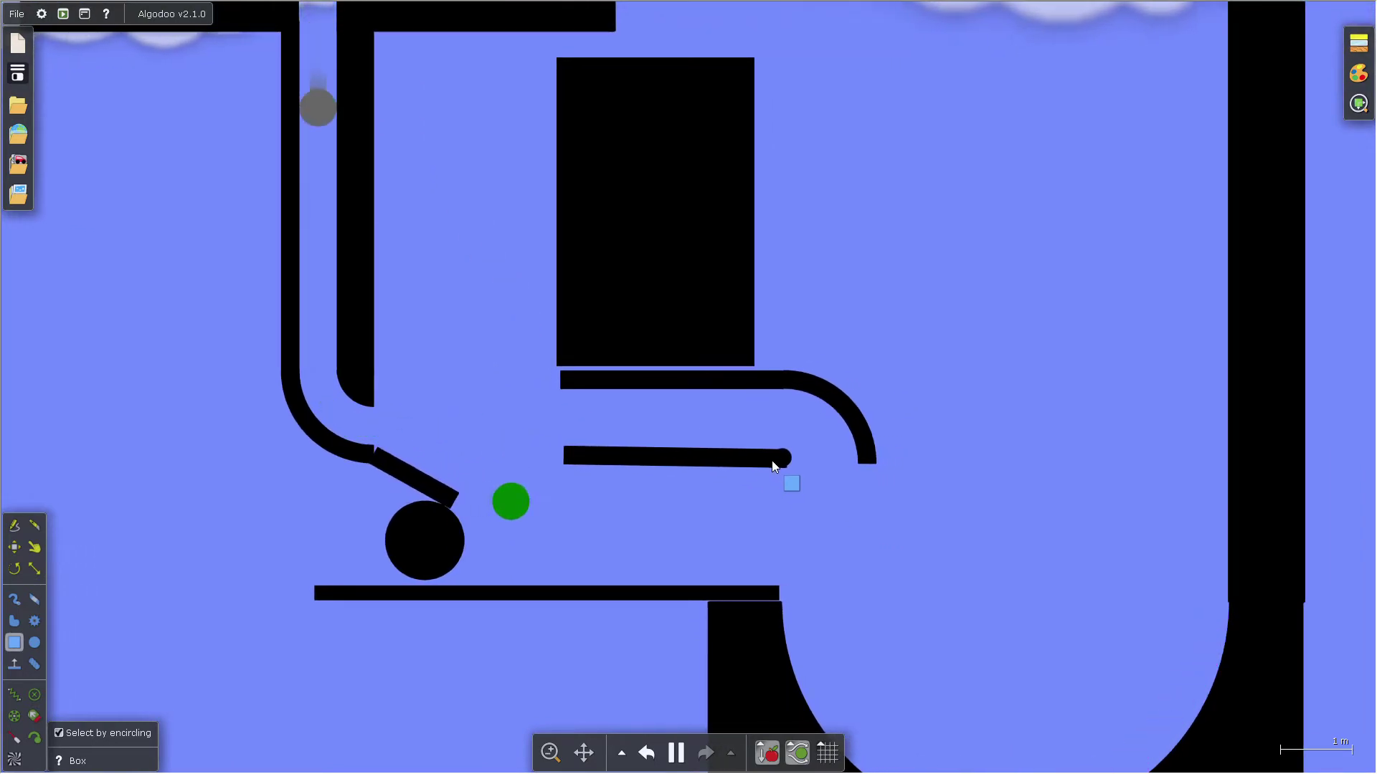
{"action": "scroll", "coordinate": [791, 479], "scroll_direction": "down", "scroll_amount": 5}
{"action": "scroll", "coordinate": [855, 589], "scroll_direction": "up", "scroll_amount": 3}
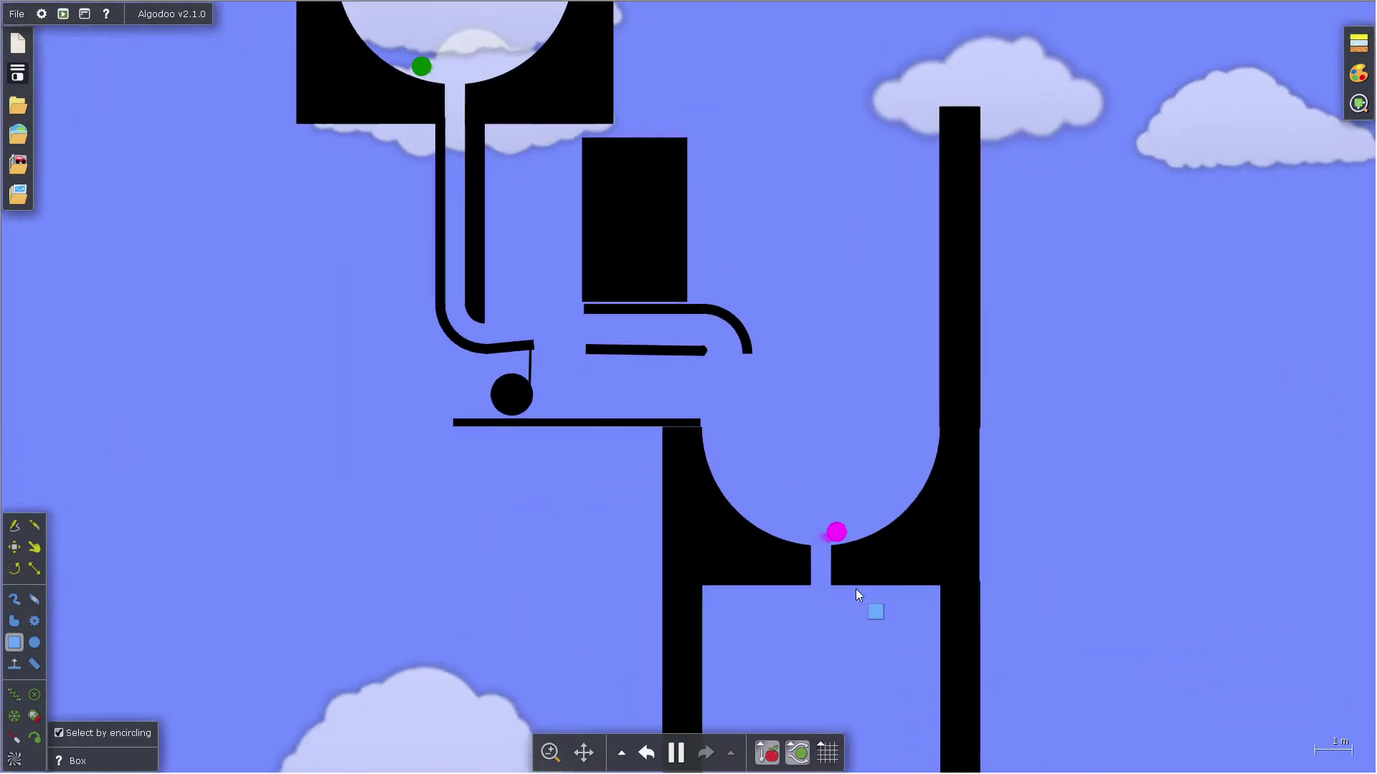
{"action": "scroll", "coordinate": [626, 449], "scroll_direction": "down", "scroll_amount": 5}
{"action": "scroll", "coordinate": [634, 489], "scroll_direction": "up", "scroll_amount": 4}
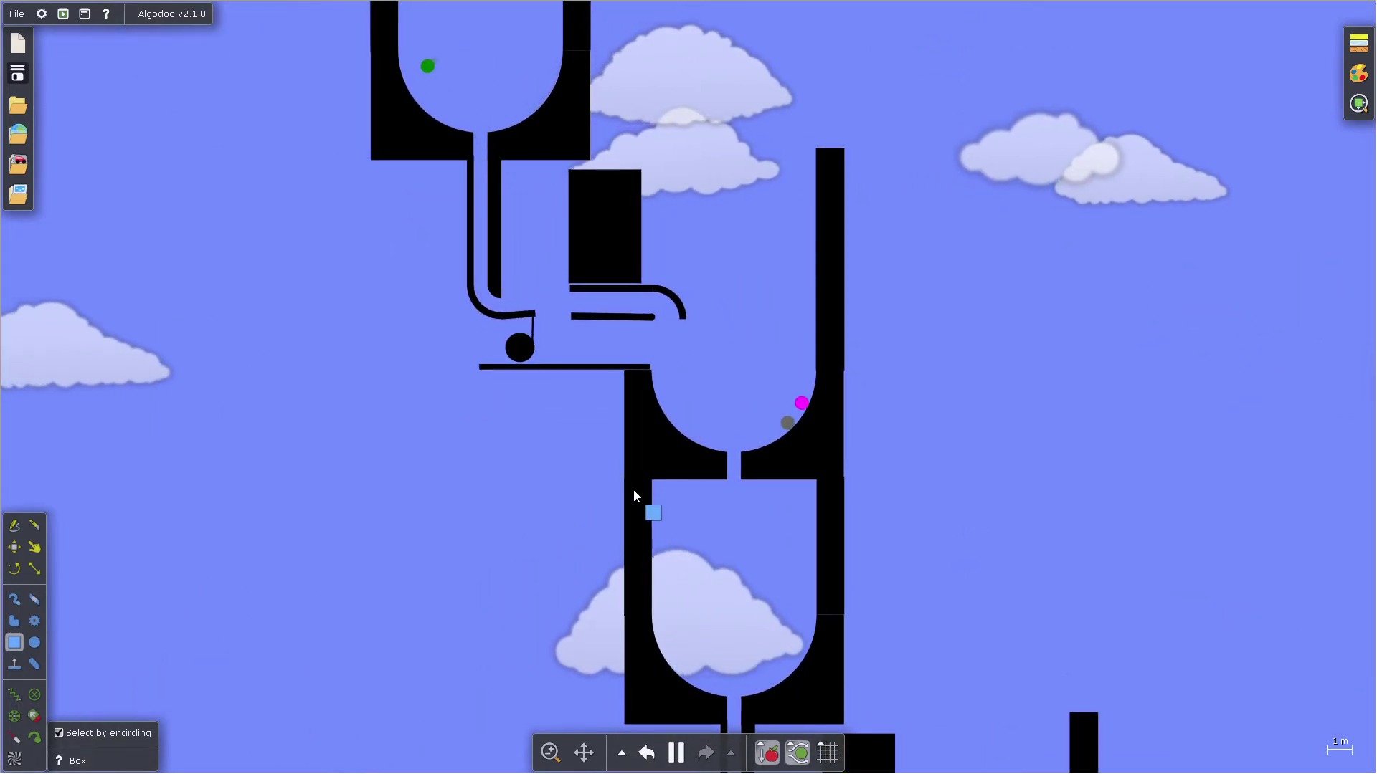
{"action": "scroll", "coordinate": [633, 497], "scroll_direction": "down", "scroll_amount": 1}
{"action": "scroll", "coordinate": [676, 368], "scroll_direction": "down", "scroll_amount": 3}
{"action": "scroll", "coordinate": [765, 603], "scroll_direction": "up", "scroll_amount": 2}
{"action": "scroll", "coordinate": [728, 457], "scroll_direction": "down", "scroll_amount": 2}
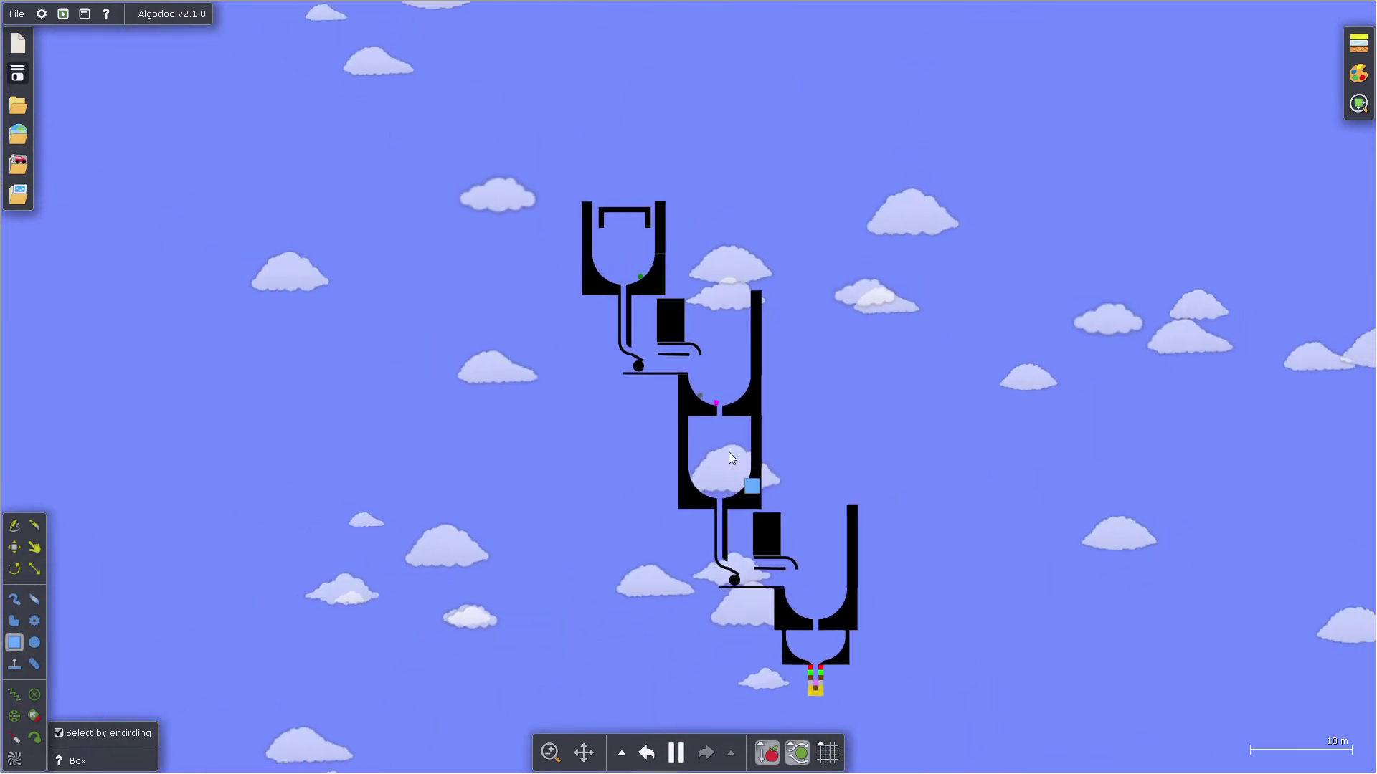
{"action": "scroll", "coordinate": [719, 404], "scroll_direction": "up", "scroll_amount": 3}
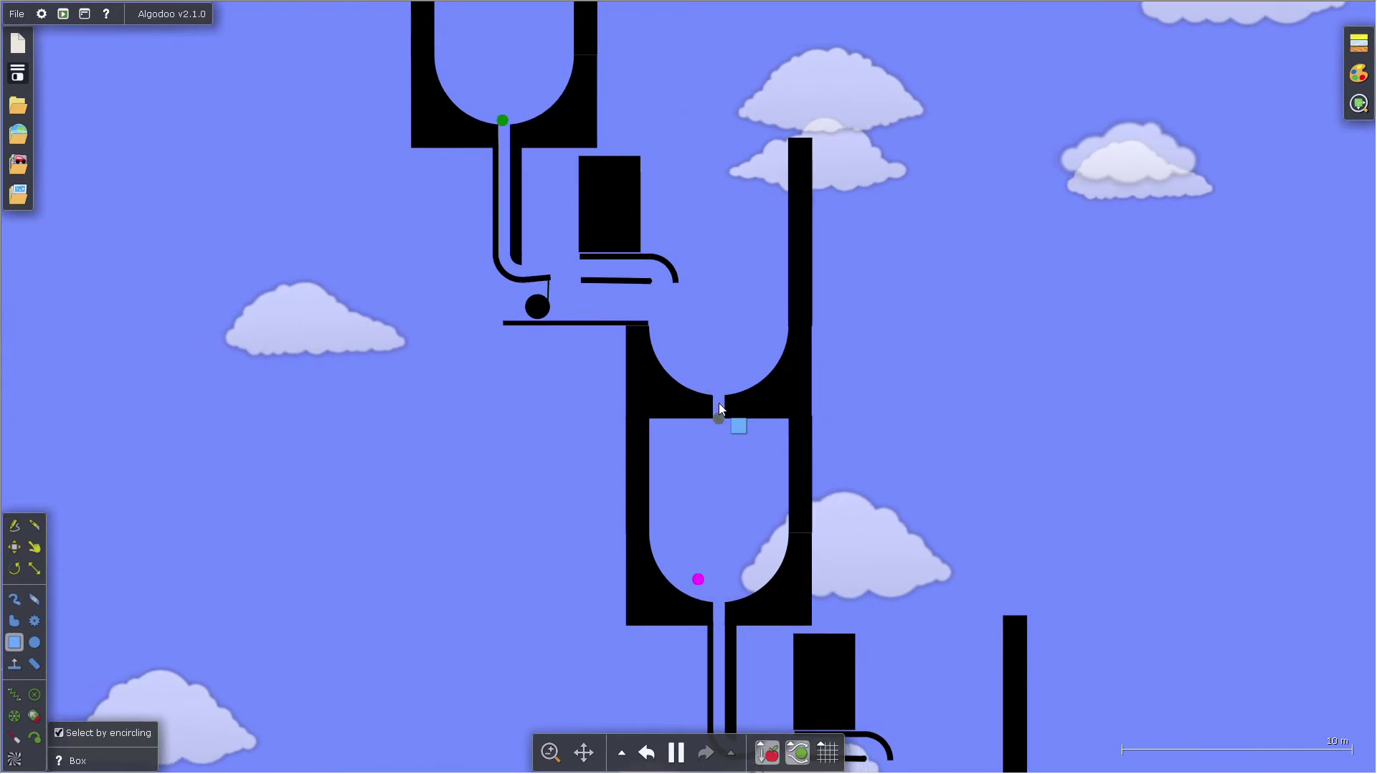
{"action": "scroll", "coordinate": [742, 537], "scroll_direction": "down", "scroll_amount": 3}
{"action": "scroll", "coordinate": [968, 657], "scroll_direction": "up", "scroll_amount": 3}
{"action": "scroll", "coordinate": [649, 564], "scroll_direction": "up", "scroll_amount": 1}
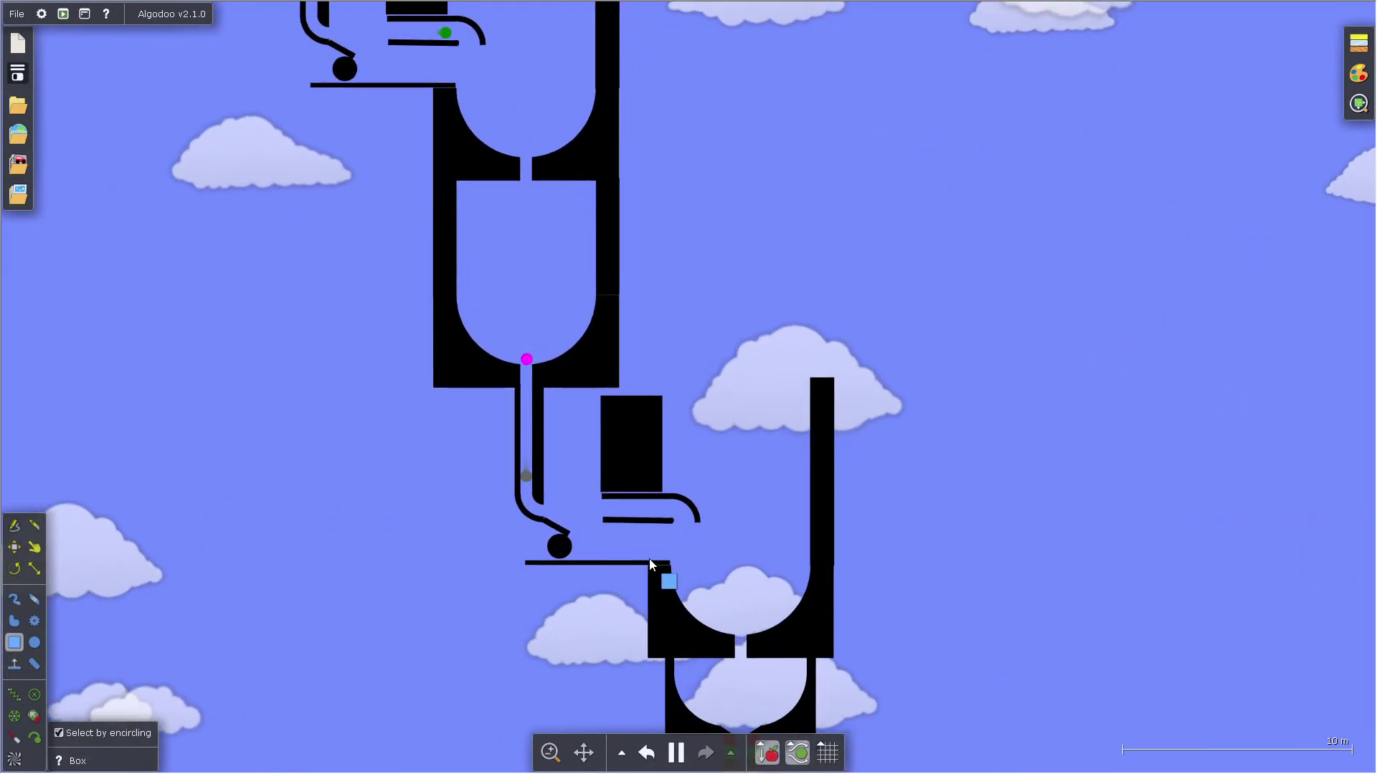
{"action": "scroll", "coordinate": [650, 562], "scroll_direction": "up", "scroll_amount": 1}
{"action": "scroll", "coordinate": [648, 559], "scroll_direction": "down", "scroll_amount": 1}
{"action": "scroll", "coordinate": [666, 591], "scroll_direction": "up", "scroll_amount": 2}
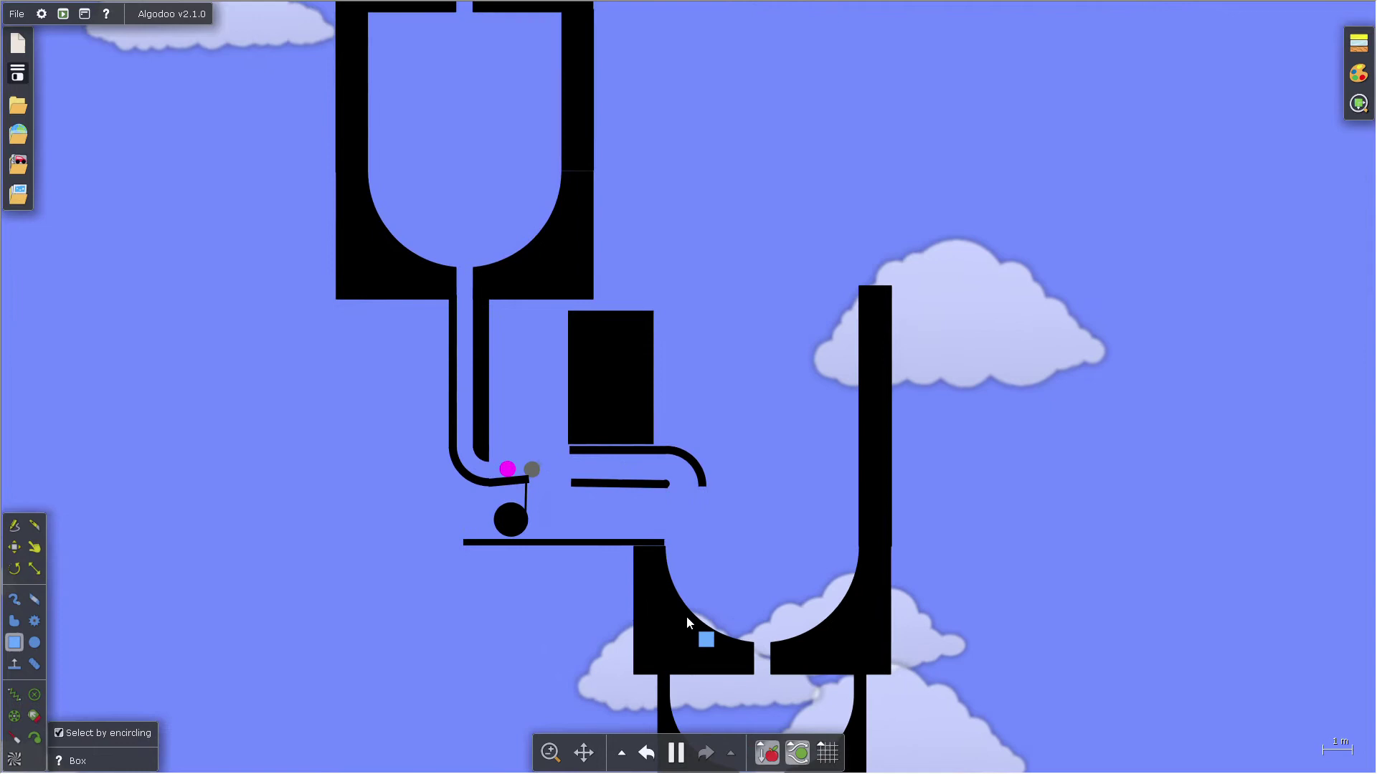
{"action": "scroll", "coordinate": [689, 622], "scroll_direction": "down", "scroll_amount": 1}
{"action": "scroll", "coordinate": [645, 586], "scroll_direction": "up", "scroll_amount": 2}
{"action": "scroll", "coordinate": [599, 555], "scroll_direction": "up", "scroll_amount": 1}
{"action": "scroll", "coordinate": [581, 570], "scroll_direction": "down", "scroll_amount": 4}
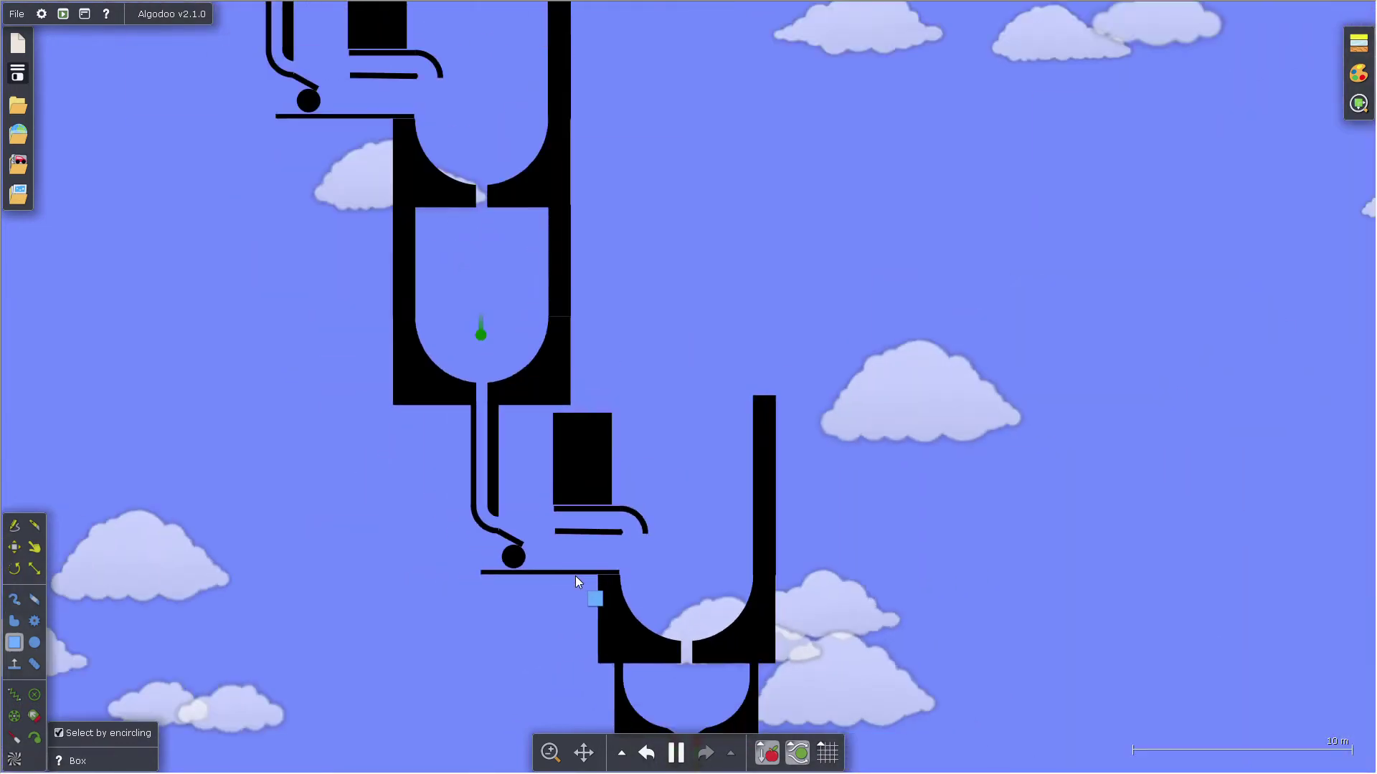
{"action": "scroll", "coordinate": [576, 578], "scroll_direction": "down", "scroll_amount": 1}
{"action": "scroll", "coordinate": [603, 570], "scroll_direction": "up", "scroll_amount": 2}
{"action": "scroll", "coordinate": [679, 602], "scroll_direction": "down", "scroll_amount": 1}
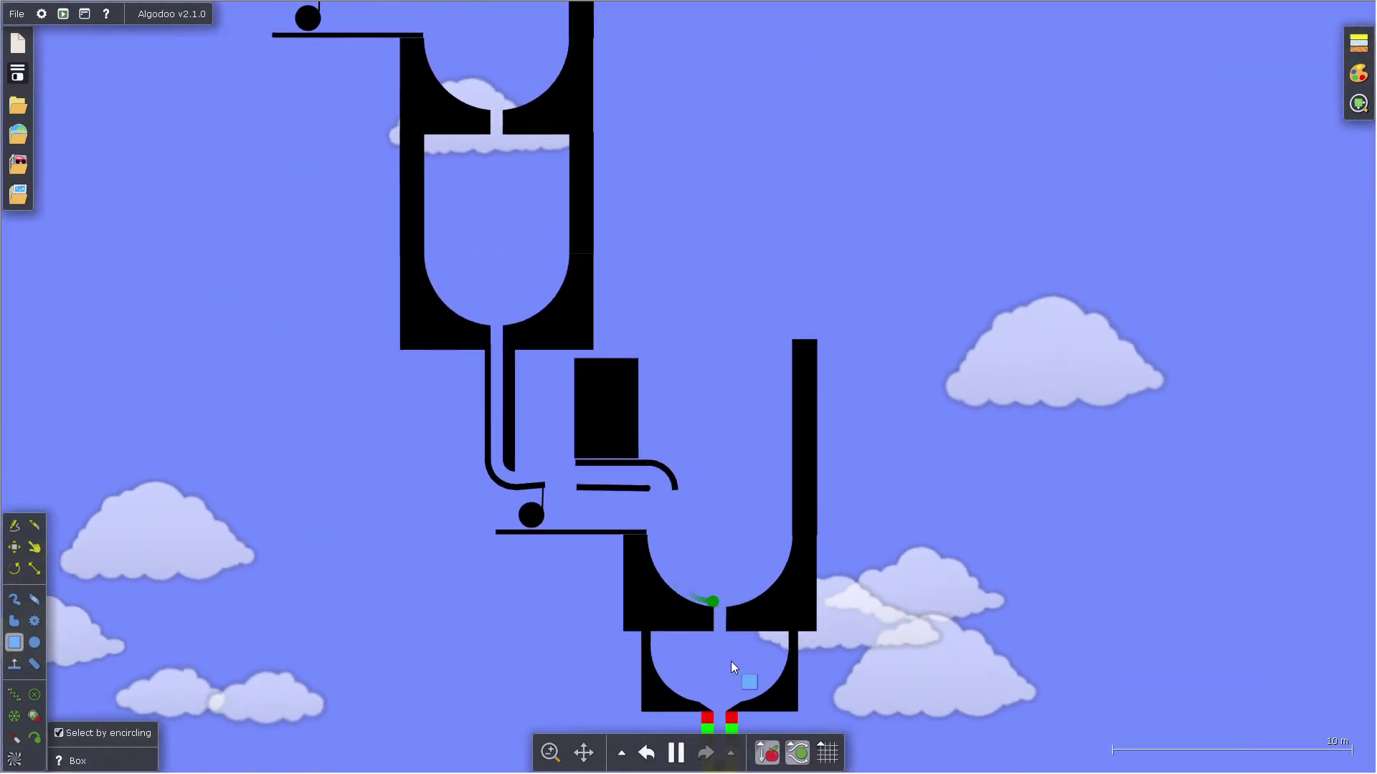
{"action": "scroll", "coordinate": [730, 661], "scroll_direction": "up", "scroll_amount": 3}
{"action": "scroll", "coordinate": [687, 547], "scroll_direction": "down", "scroll_amount": 4}
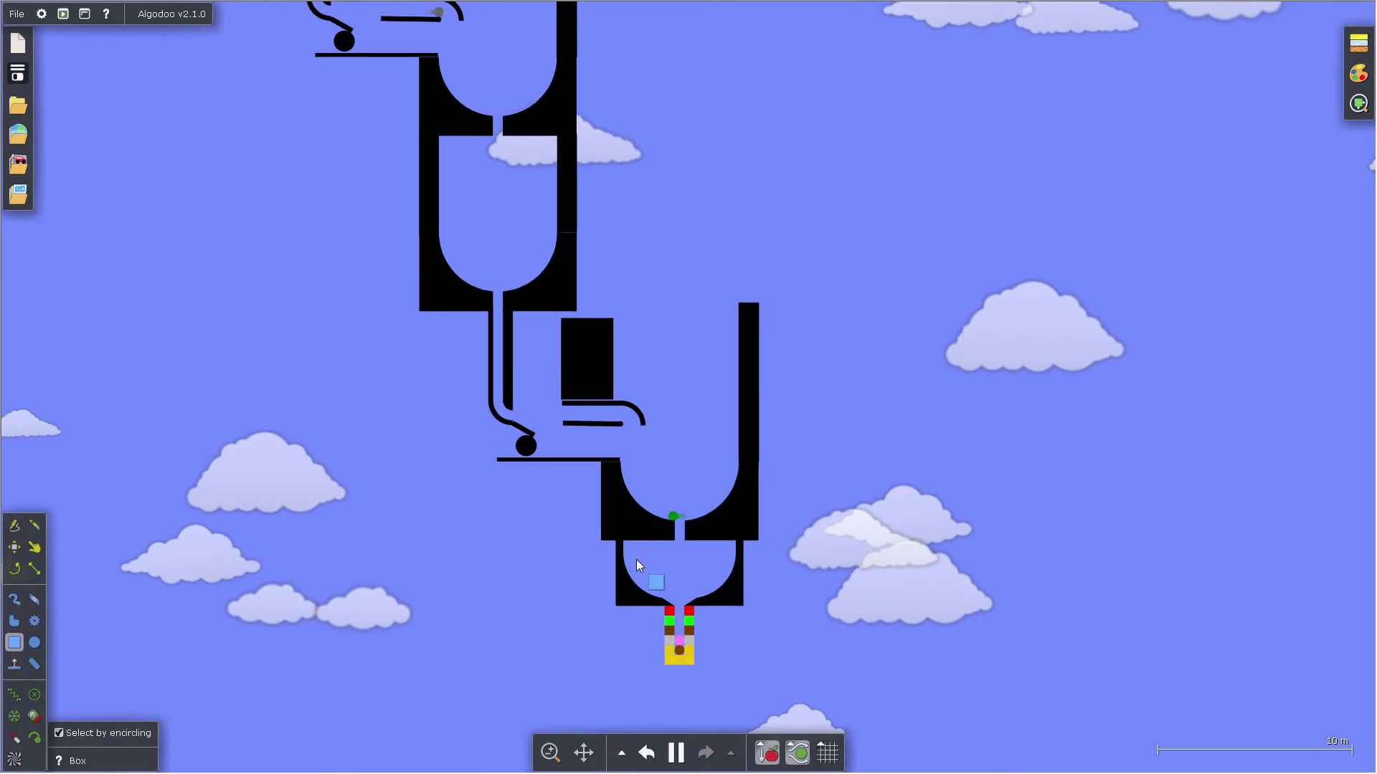
{"action": "scroll", "coordinate": [635, 560], "scroll_direction": "up", "scroll_amount": 2}
{"action": "scroll", "coordinate": [670, 574], "scroll_direction": "up", "scroll_amount": 3}
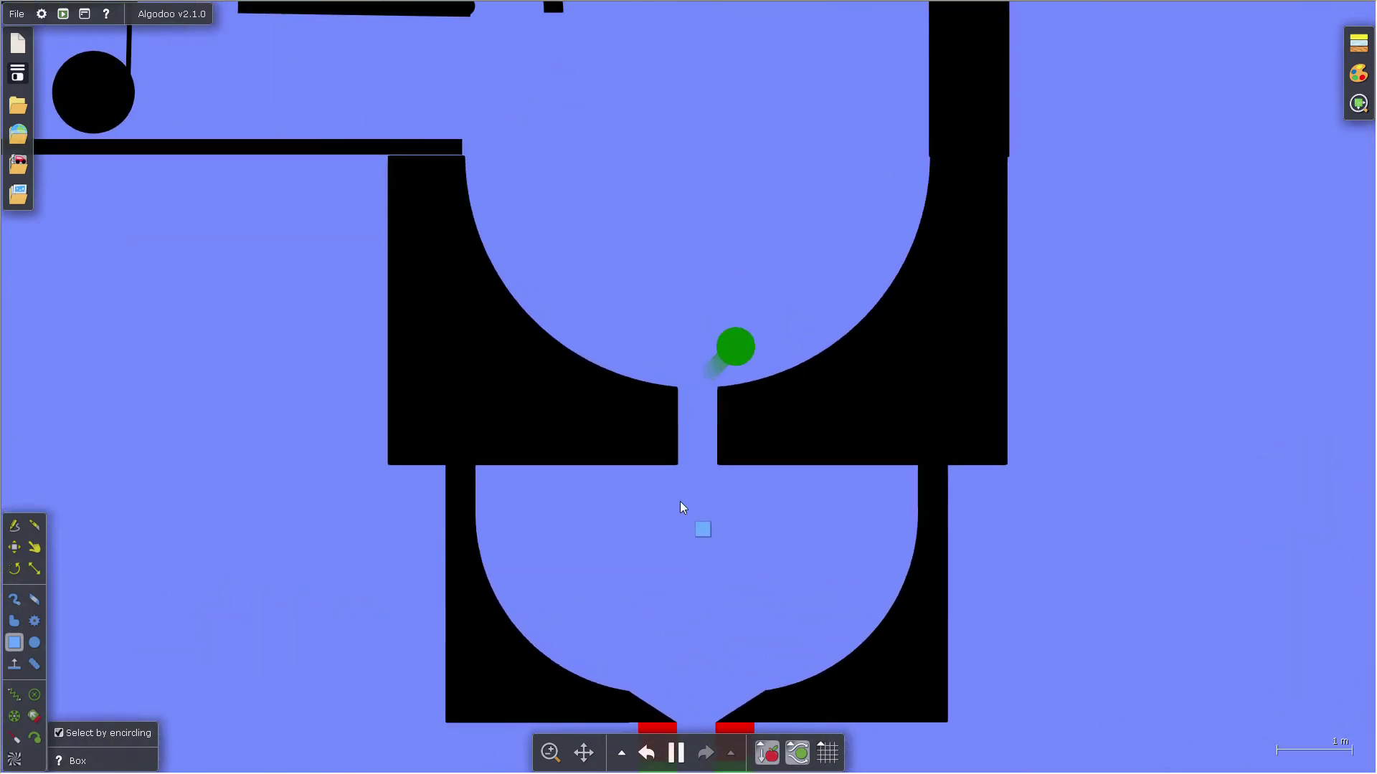
{"action": "scroll", "coordinate": [680, 503], "scroll_direction": "down", "scroll_amount": 2}
{"action": "scroll", "coordinate": [666, 456], "scroll_direction": "up", "scroll_amount": 1}
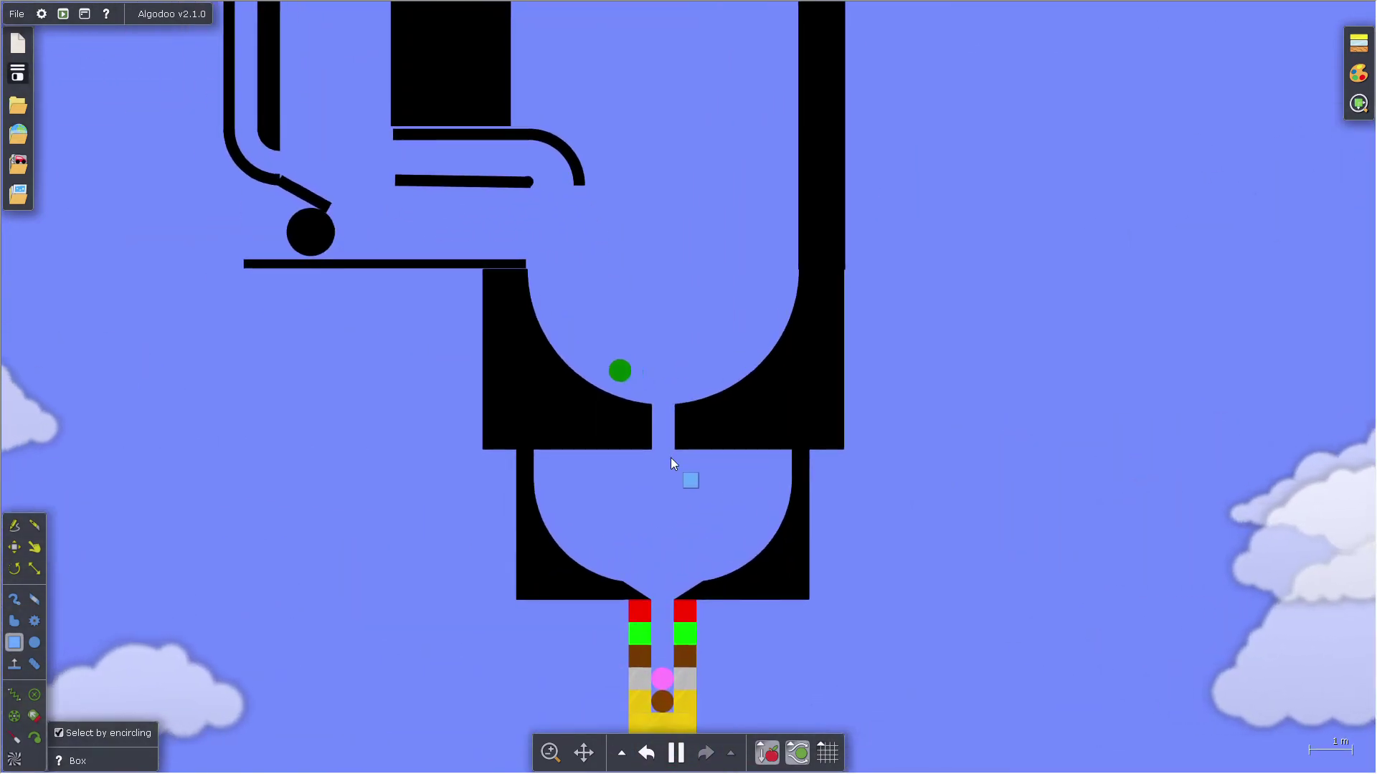
{"action": "scroll", "coordinate": [670, 464], "scroll_direction": "up", "scroll_amount": 2}
{"action": "scroll", "coordinate": [652, 384], "scroll_direction": "up", "scroll_amount": 2}
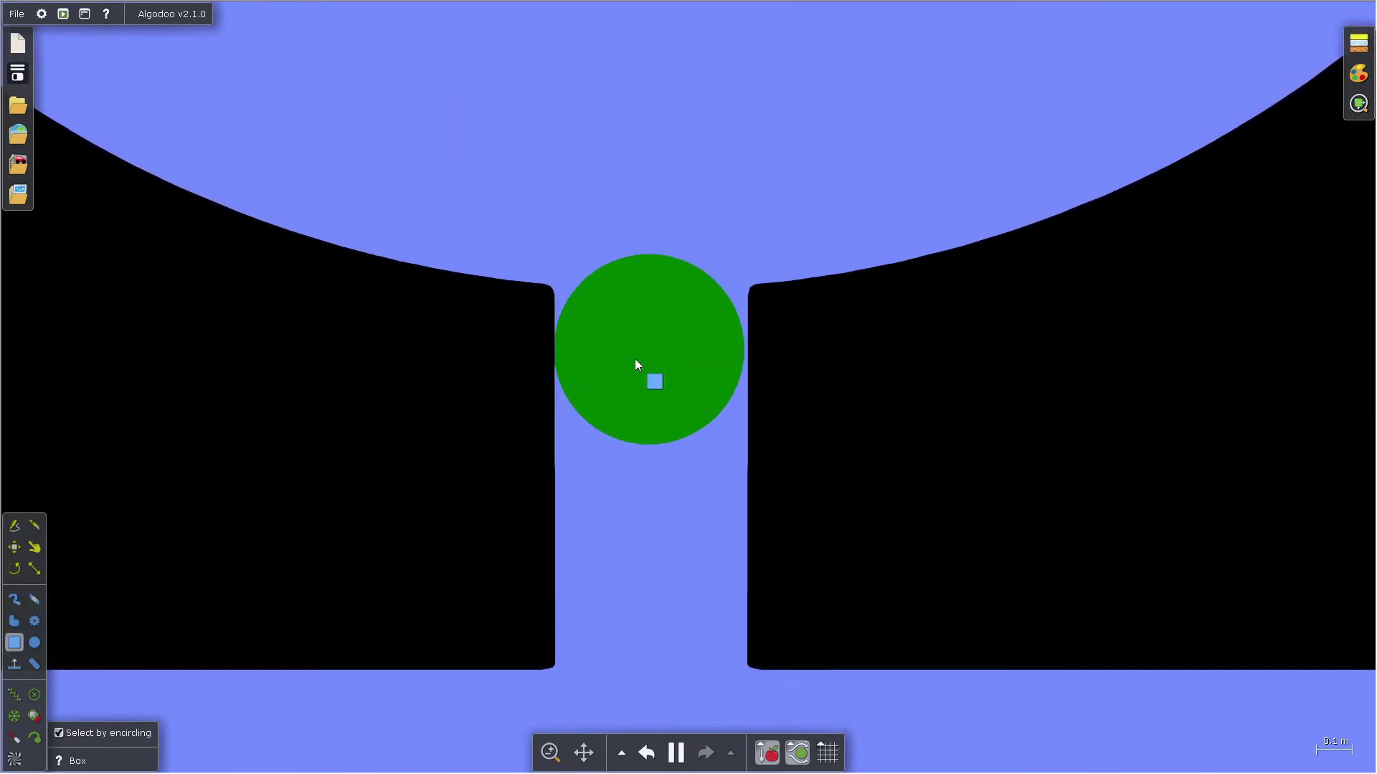
{"action": "scroll", "coordinate": [645, 414], "scroll_direction": "down", "scroll_amount": 3}
{"action": "scroll", "coordinate": [612, 529], "scroll_direction": "up", "scroll_amount": 2}
{"action": "scroll", "coordinate": [595, 537], "scroll_direction": "up", "scroll_amount": 2}
{"action": "scroll", "coordinate": [591, 531], "scroll_direction": "up", "scroll_amount": 2}
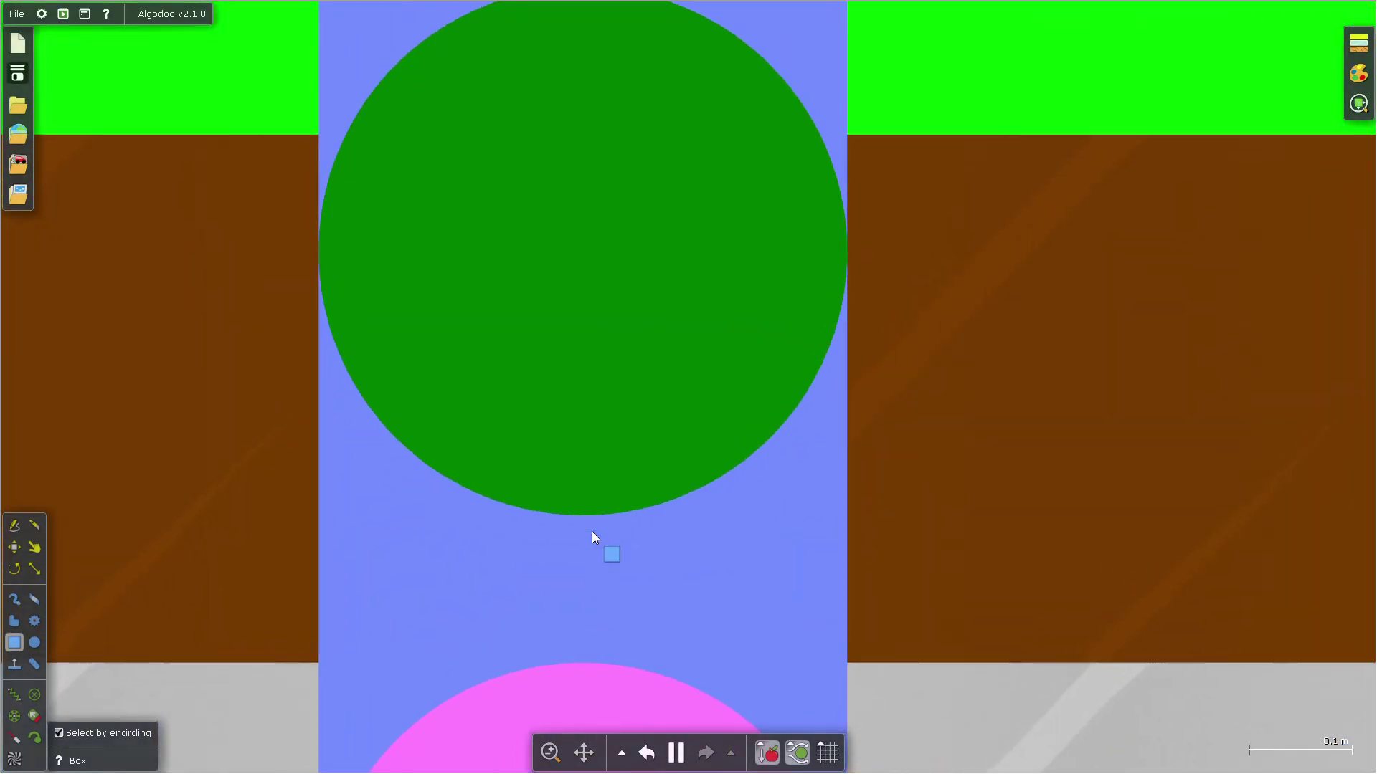
{"action": "scroll", "coordinate": [592, 538], "scroll_direction": "down", "scroll_amount": 2}
{"action": "scroll", "coordinate": [666, 559], "scroll_direction": "down", "scroll_amount": 3}
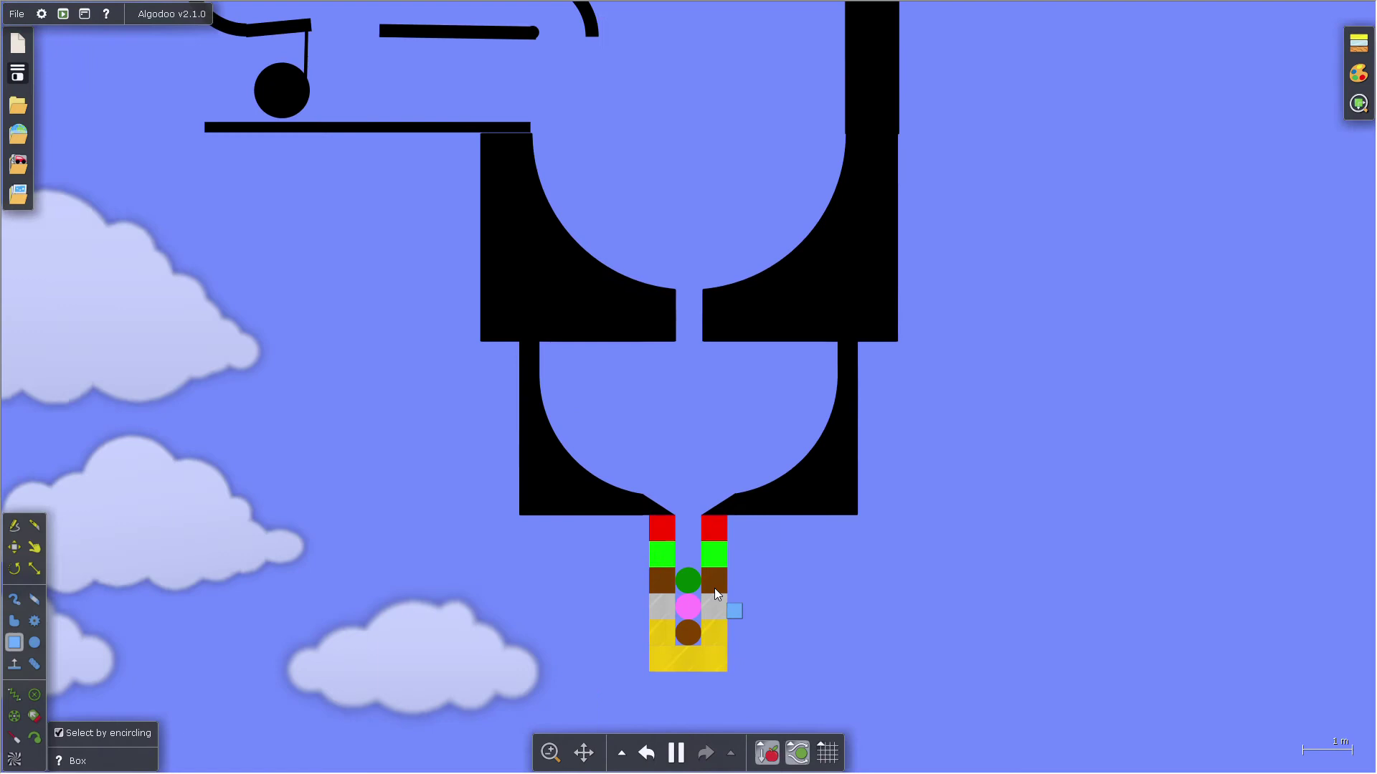
{"action": "scroll", "coordinate": [715, 589], "scroll_direction": "down", "scroll_amount": 3}
{"action": "scroll", "coordinate": [715, 588], "scroll_direction": "up", "scroll_amount": 2}
{"action": "scroll", "coordinate": [714, 589], "scroll_direction": "up", "scroll_amount": 1}
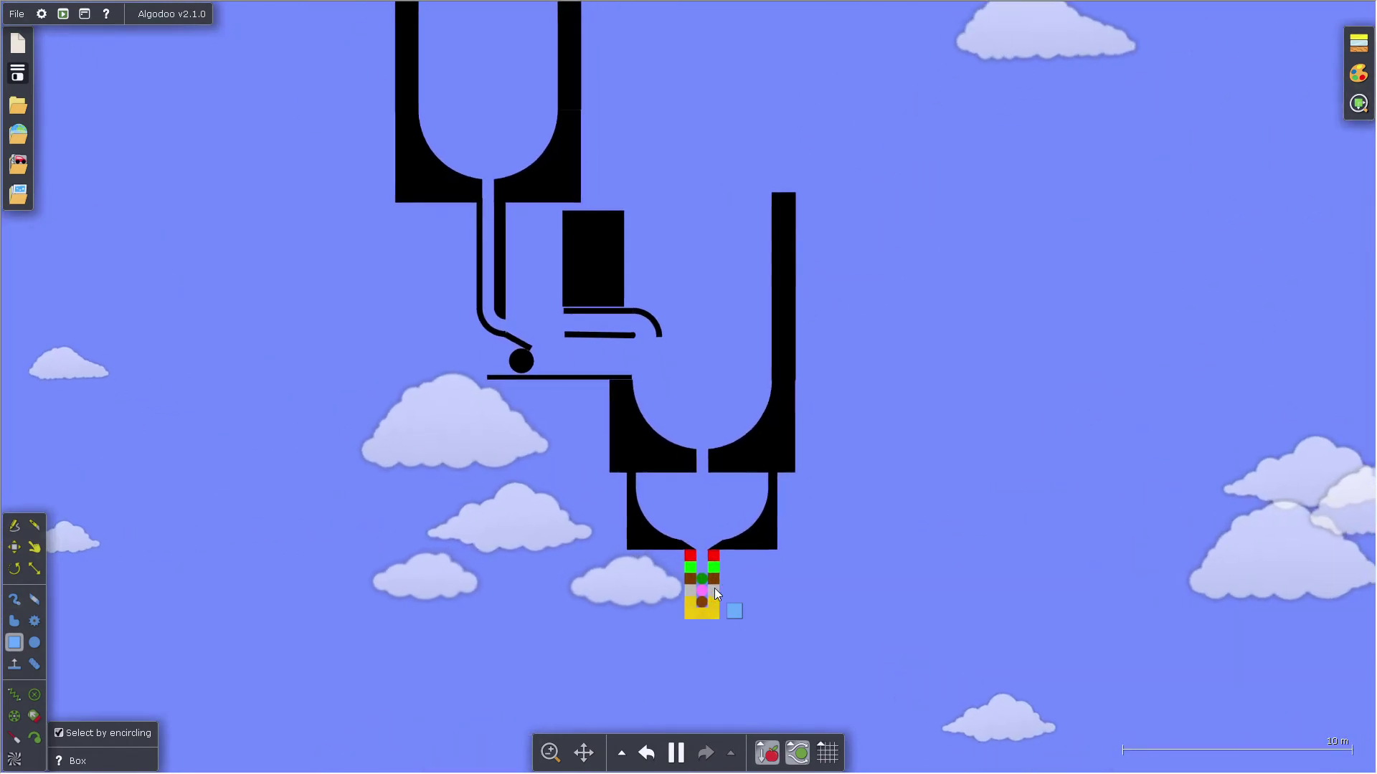
{"action": "scroll", "coordinate": [715, 589], "scroll_direction": "down", "scroll_amount": 3}
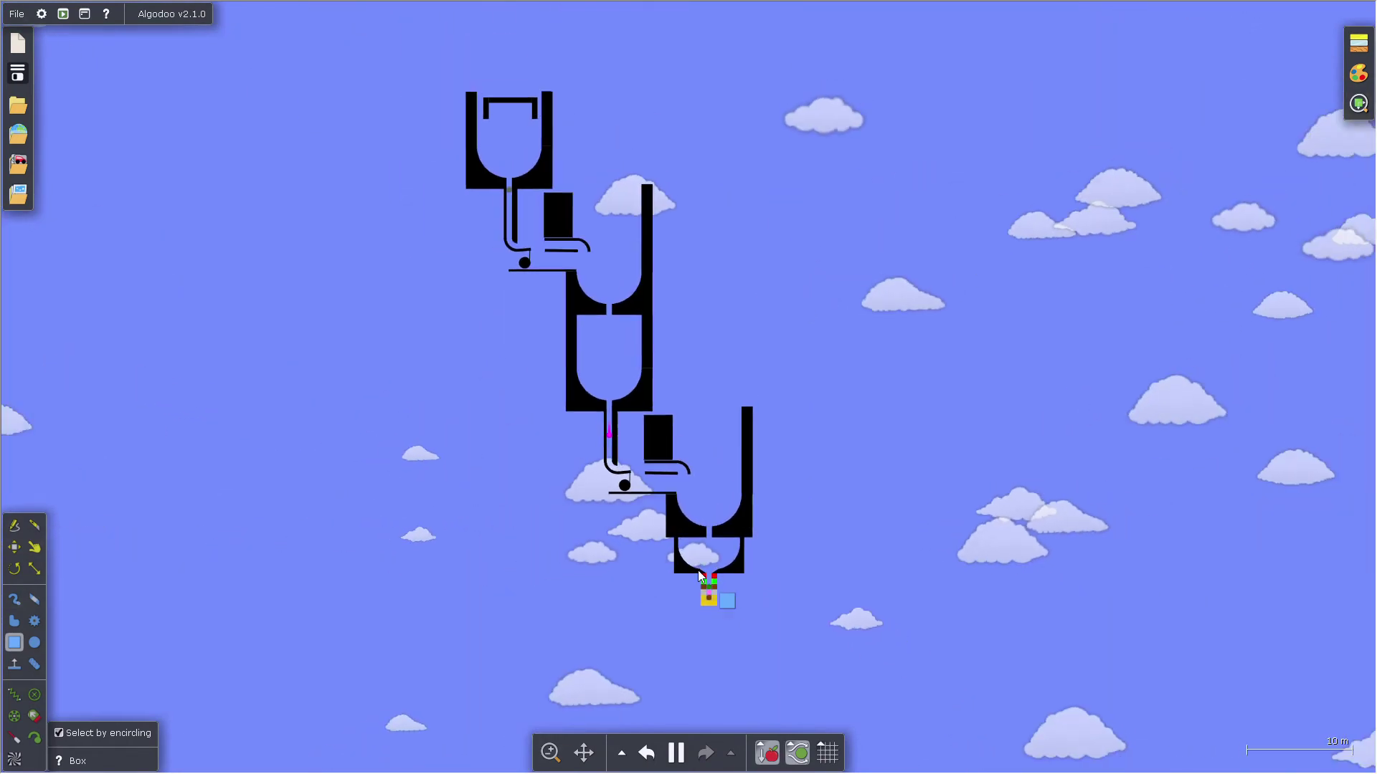
{"action": "scroll", "coordinate": [615, 401], "scroll_direction": "up", "scroll_amount": 1}
{"action": "scroll", "coordinate": [452, 154], "scroll_direction": "up", "scroll_amount": 2}
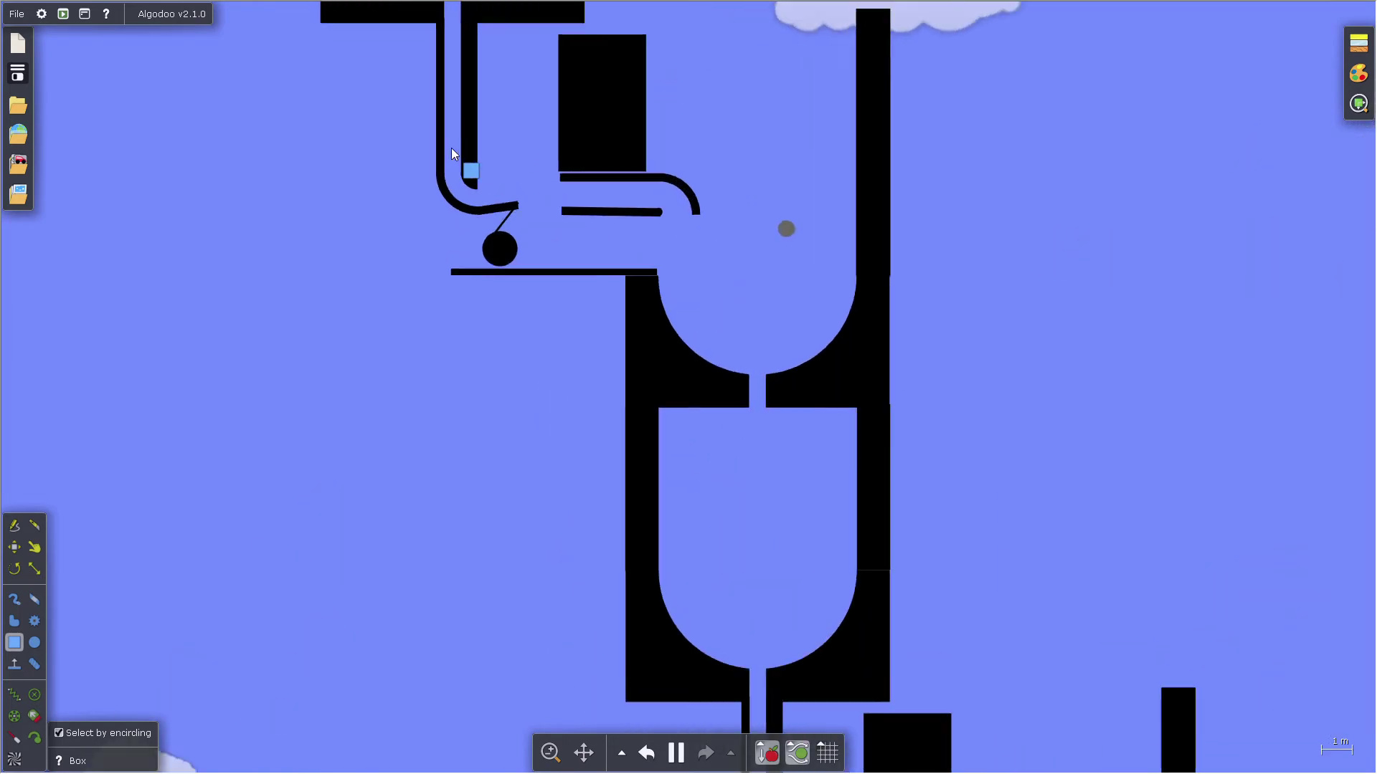
{"action": "scroll", "coordinate": [451, 154], "scroll_direction": "up", "scroll_amount": 1}
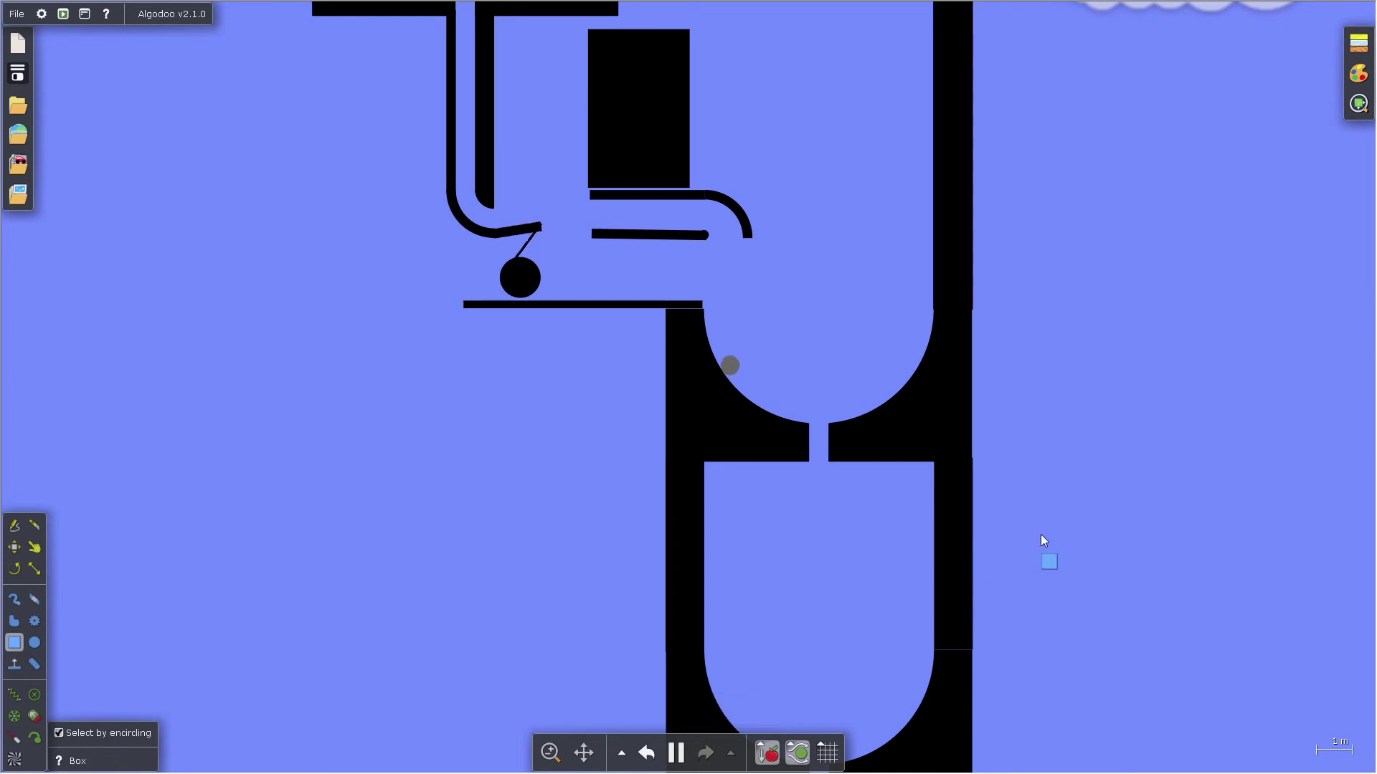
{"action": "scroll", "coordinate": [712, 368], "scroll_direction": "down", "scroll_amount": 1}
{"action": "scroll", "coordinate": [762, 477], "scroll_direction": "up", "scroll_amount": 2}
{"action": "scroll", "coordinate": [662, 444], "scroll_direction": "up", "scroll_amount": 3}
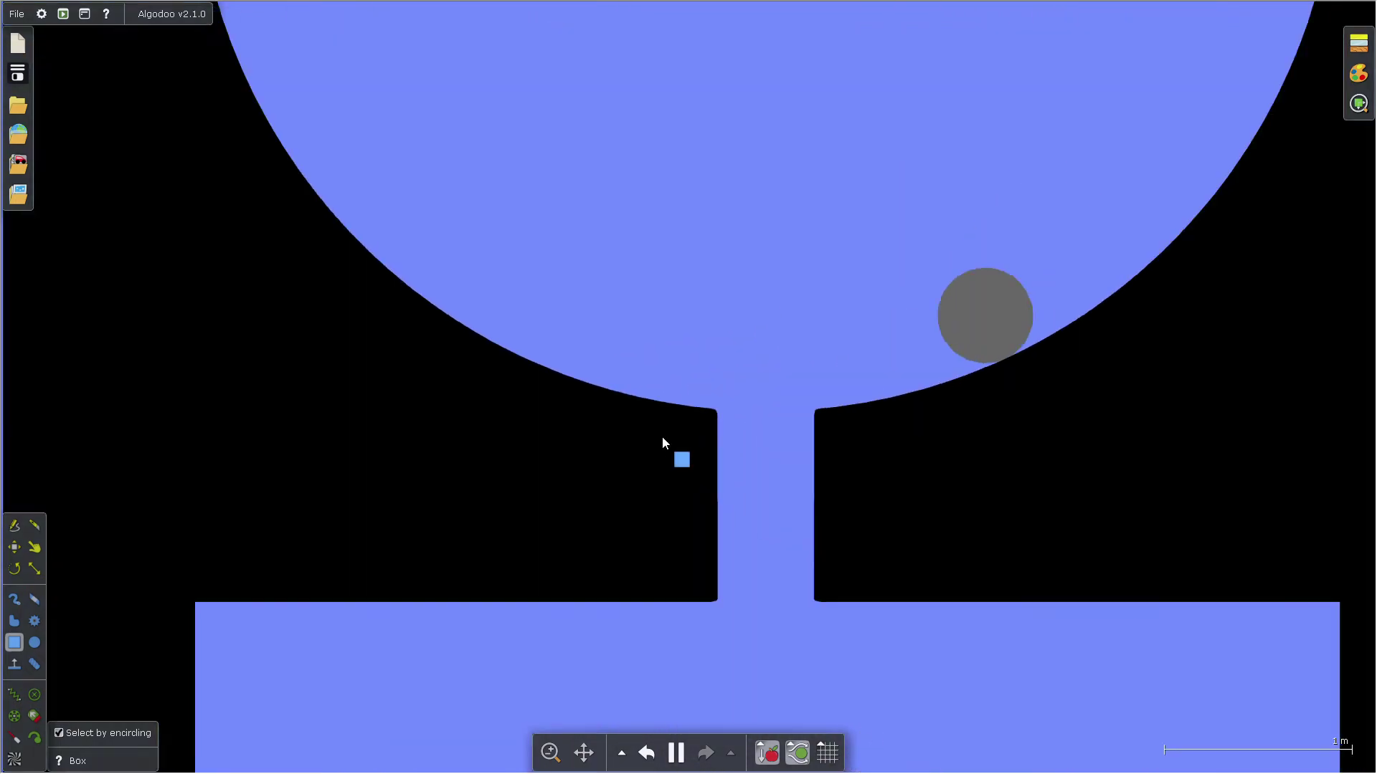
{"action": "scroll", "coordinate": [661, 435], "scroll_direction": "up", "scroll_amount": 2}
{"action": "scroll", "coordinate": [727, 255], "scroll_direction": "down", "scroll_amount": 3}
{"action": "scroll", "coordinate": [839, 627], "scroll_direction": "down", "scroll_amount": 2}
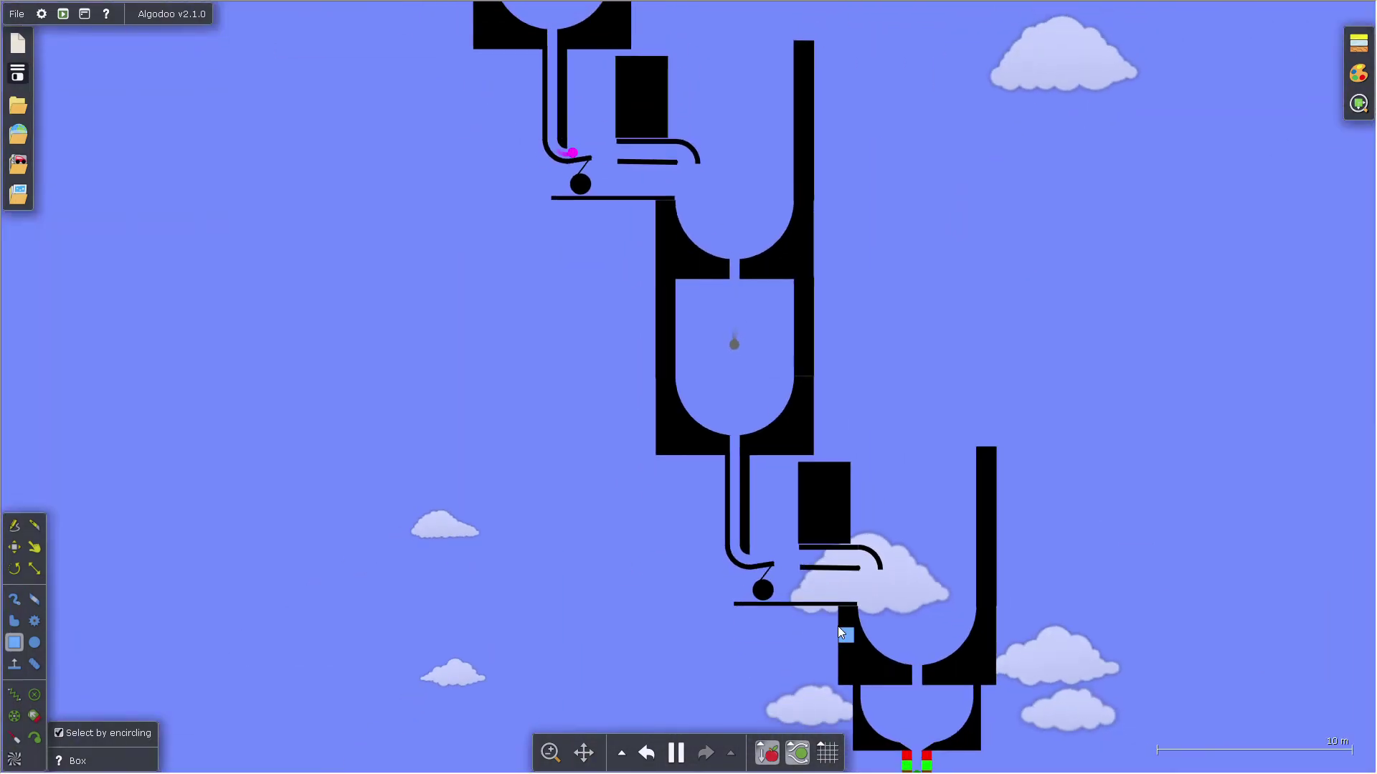
{"action": "scroll", "coordinate": [839, 628], "scroll_direction": "up", "scroll_amount": 2}
{"action": "scroll", "coordinate": [894, 662], "scroll_direction": "up", "scroll_amount": 2}
{"action": "scroll", "coordinate": [647, 481], "scroll_direction": "down", "scroll_amount": 2}
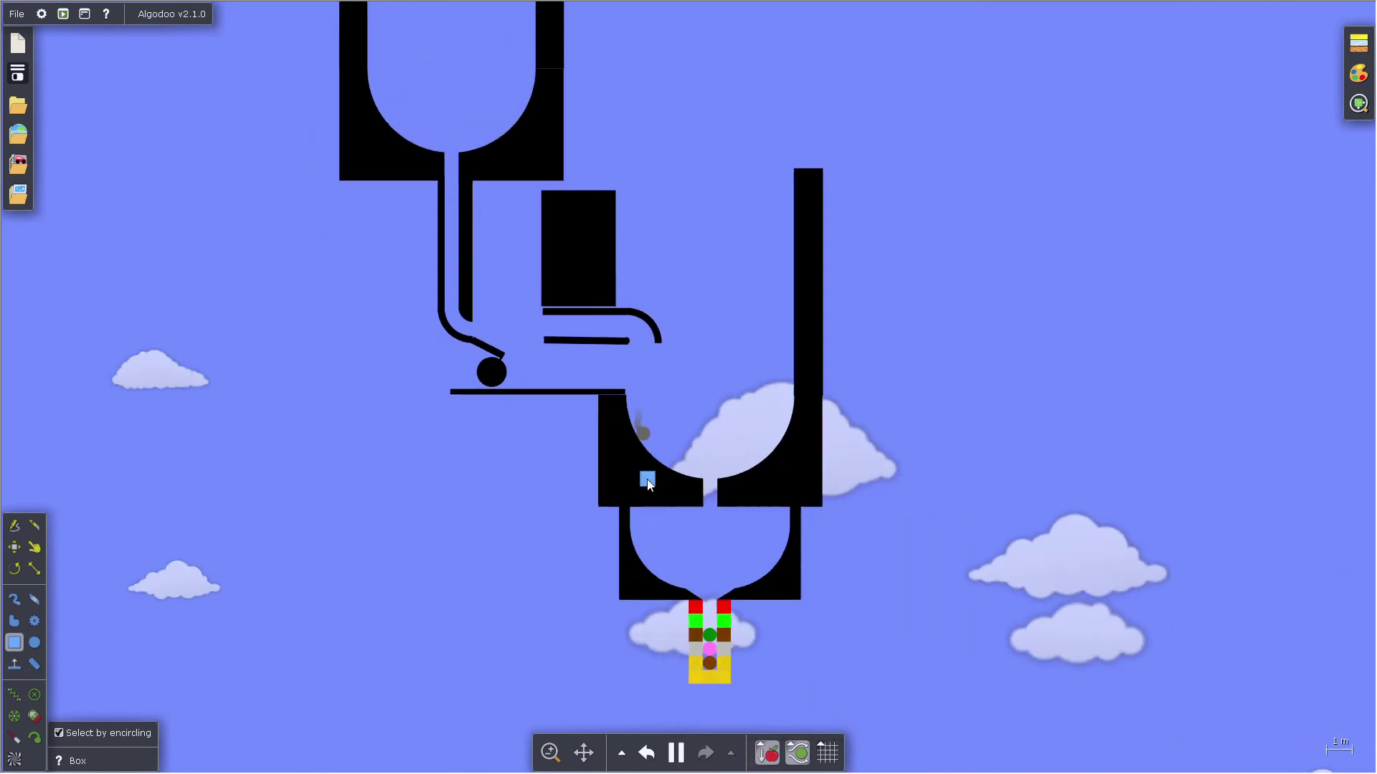
{"action": "scroll", "coordinate": [647, 481], "scroll_direction": "up", "scroll_amount": 2}
{"action": "scroll", "coordinate": [674, 387], "scroll_direction": "down", "scroll_amount": 2}
{"action": "scroll", "coordinate": [697, 567], "scroll_direction": "down", "scroll_amount": 3}
{"action": "scroll", "coordinate": [554, 306], "scroll_direction": "up", "scroll_amount": 1}
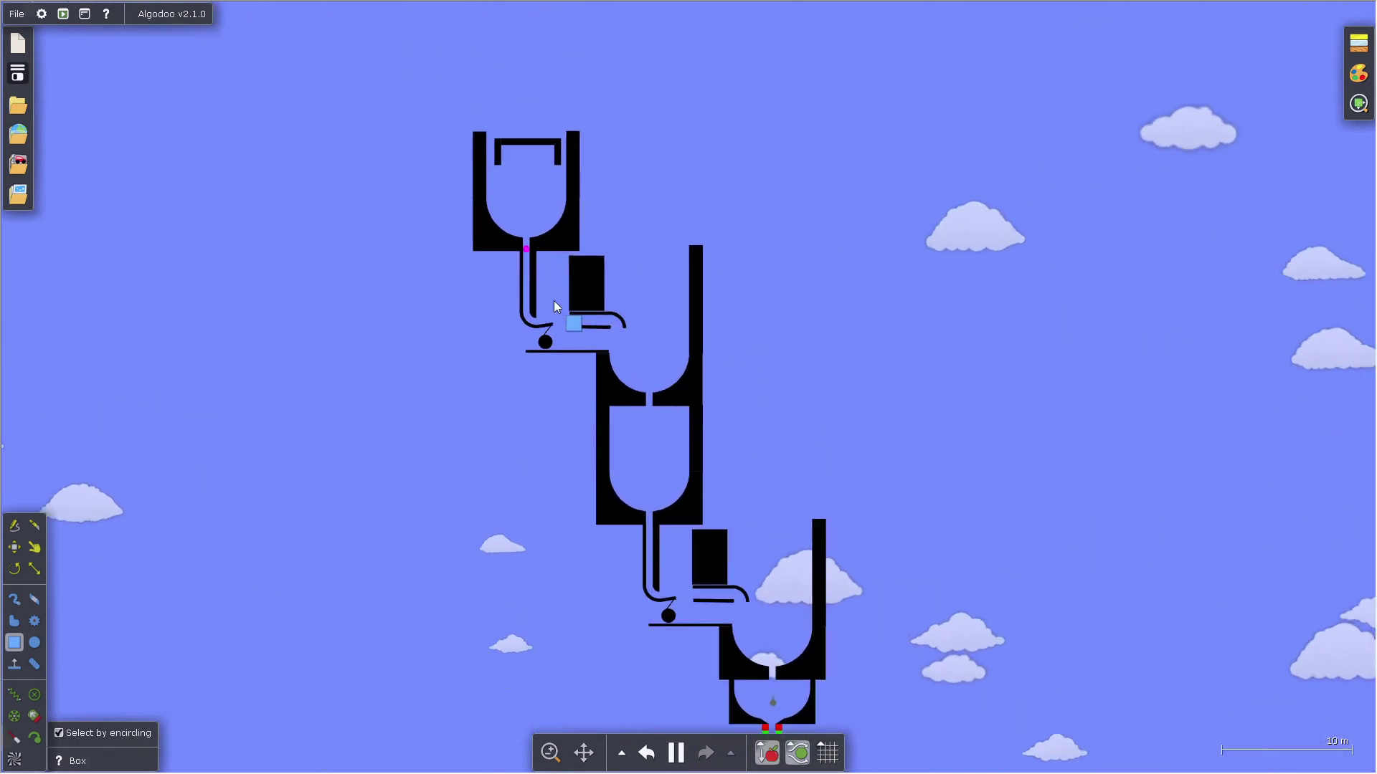
{"action": "scroll", "coordinate": [582, 312], "scroll_direction": "up", "scroll_amount": 1}
{"action": "scroll", "coordinate": [629, 299], "scroll_direction": "down", "scroll_amount": 1}
{"action": "scroll", "coordinate": [737, 496], "scroll_direction": "down", "scroll_amount": 1}
{"action": "scroll", "coordinate": [739, 590], "scroll_direction": "up", "scroll_amount": 2}
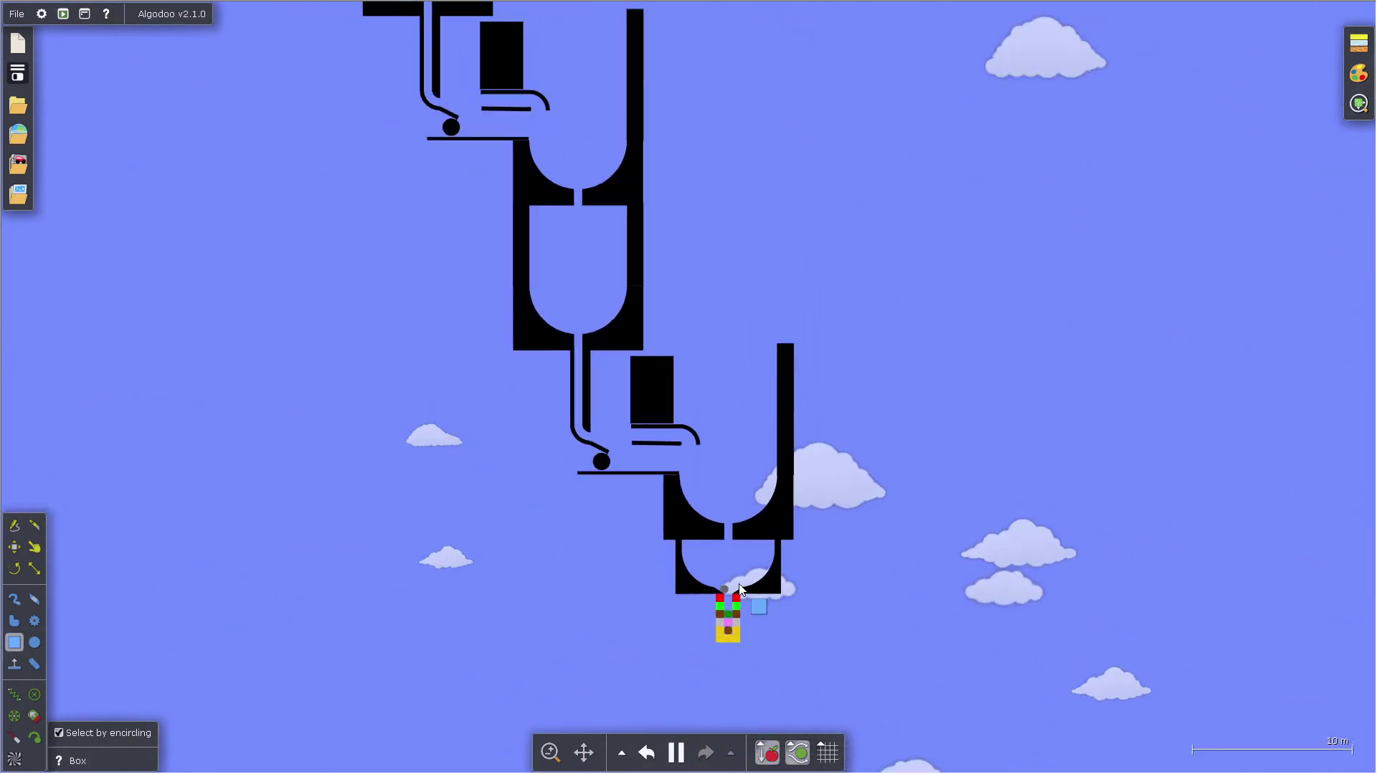
{"action": "scroll", "coordinate": [739, 590], "scroll_direction": "up", "scroll_amount": 3}
{"action": "scroll", "coordinate": [711, 693], "scroll_direction": "up", "scroll_amount": 2}
{"action": "scroll", "coordinate": [666, 500], "scroll_direction": "down", "scroll_amount": 3}
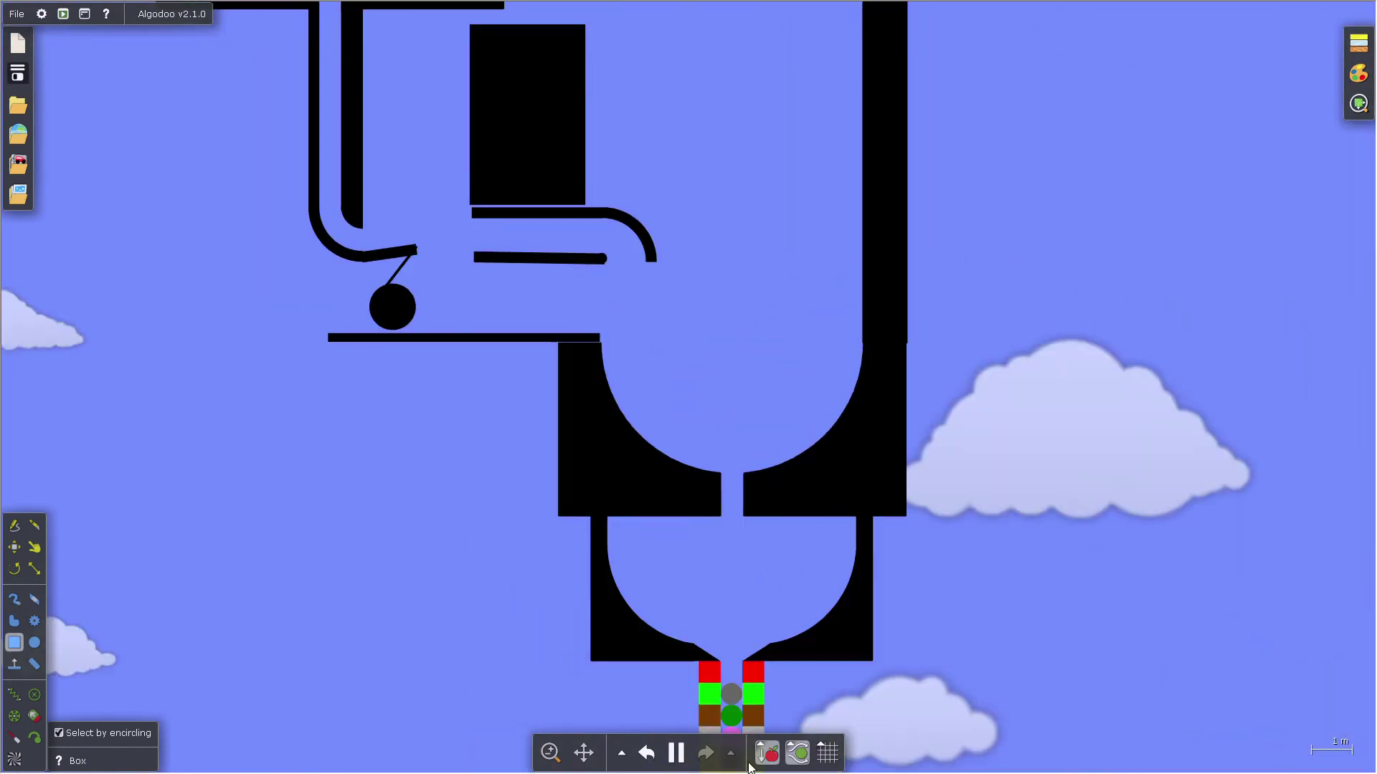
Pause, then resume the race so the magenta ball drops onto grey in the finish tube.
{"action": "left_click", "coordinate": [675, 753]}
{"action": "scroll", "coordinate": [504, 395], "scroll_direction": "down", "scroll_amount": 3}
{"action": "scroll", "coordinate": [532, 120], "scroll_direction": "up", "scroll_amount": 2}
{"action": "scroll", "coordinate": [502, 114], "scroll_direction": "up", "scroll_amount": 2}
{"action": "scroll", "coordinate": [478, 111], "scroll_direction": "up", "scroll_amount": 2}
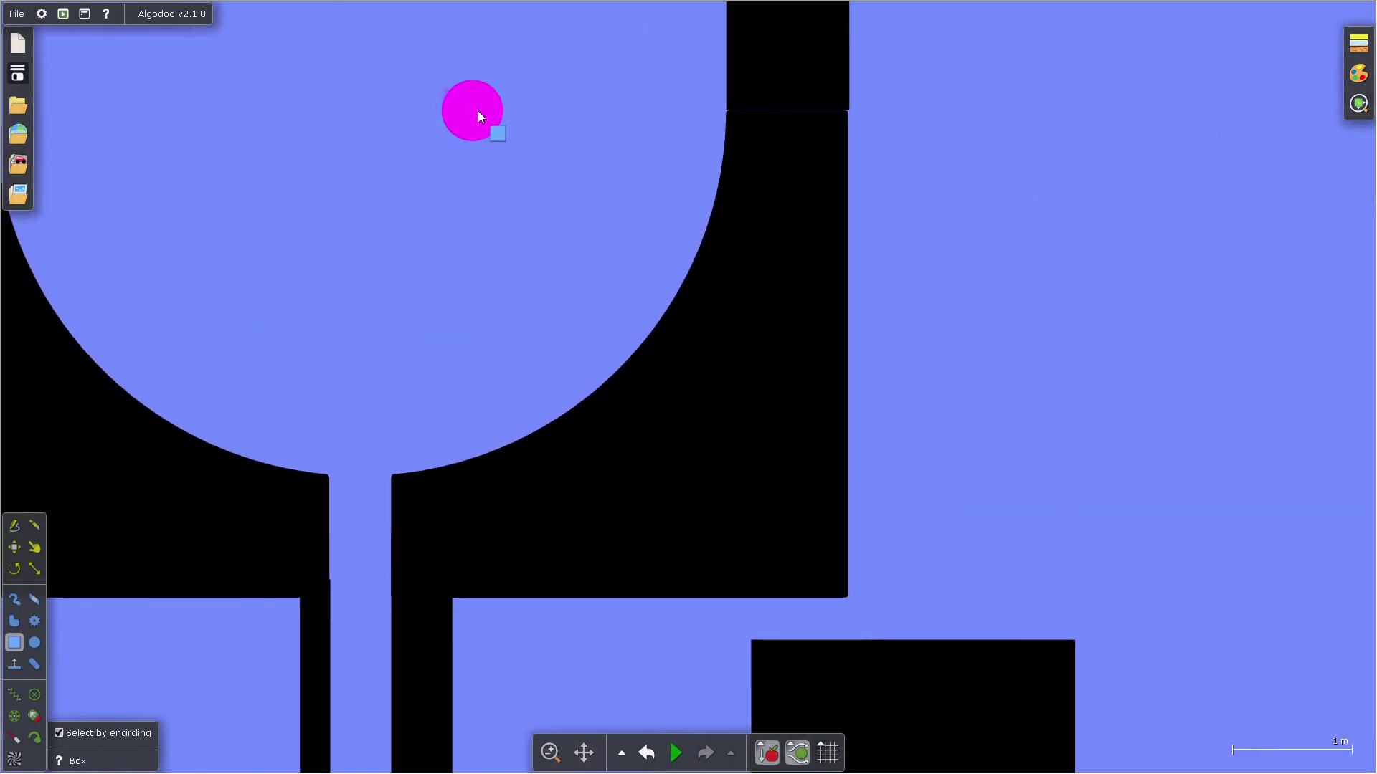
{"action": "scroll", "coordinate": [478, 111], "scroll_direction": "down", "scroll_amount": 2}
{"action": "scroll", "coordinate": [467, 216], "scroll_direction": "down", "scroll_amount": 3}
{"action": "scroll", "coordinate": [494, 372], "scroll_direction": "up", "scroll_amount": 2}
{"action": "scroll", "coordinate": [545, 501], "scroll_direction": "up", "scroll_amount": 2}
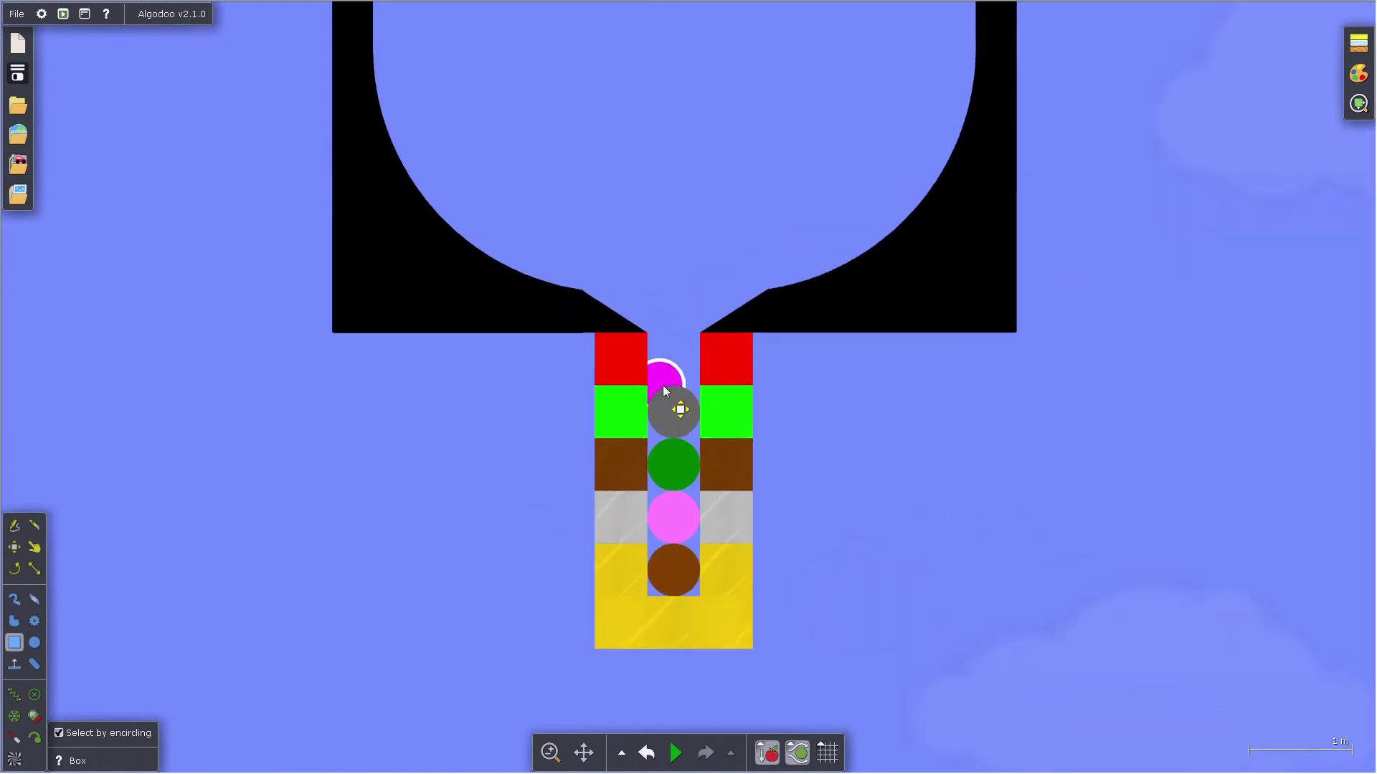
{"action": "scroll", "coordinate": [663, 391], "scroll_direction": "up", "scroll_amount": 2}
{"action": "key", "text": "space"}
{"action": "scroll", "coordinate": [699, 242], "scroll_direction": "down", "scroll_amount": 3}
{"action": "scroll", "coordinate": [707, 360], "scroll_direction": "up", "scroll_amount": 2}
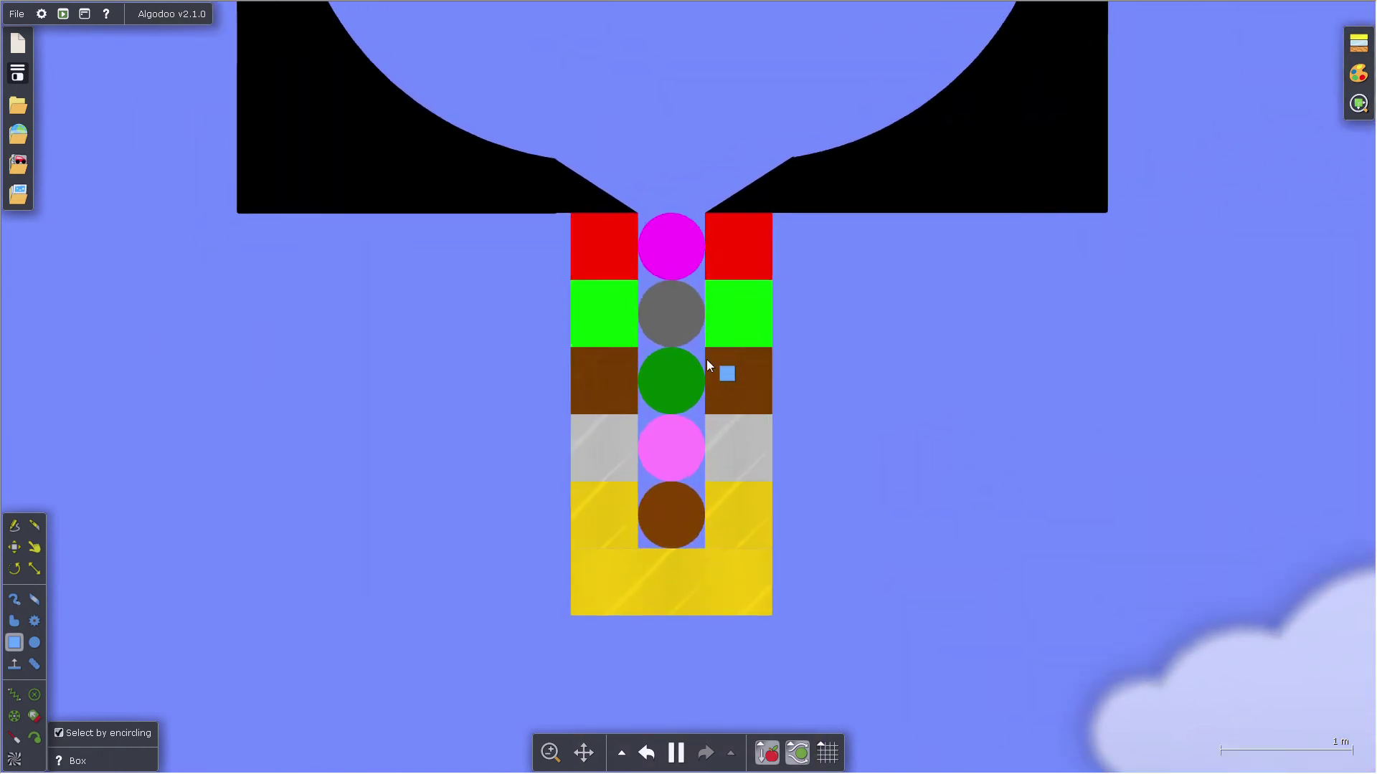
{"action": "scroll", "coordinate": [672, 576], "scroll_direction": "up", "scroll_amount": 2}
{"action": "scroll", "coordinate": [667, 574], "scroll_direction": "up", "scroll_amount": 1}
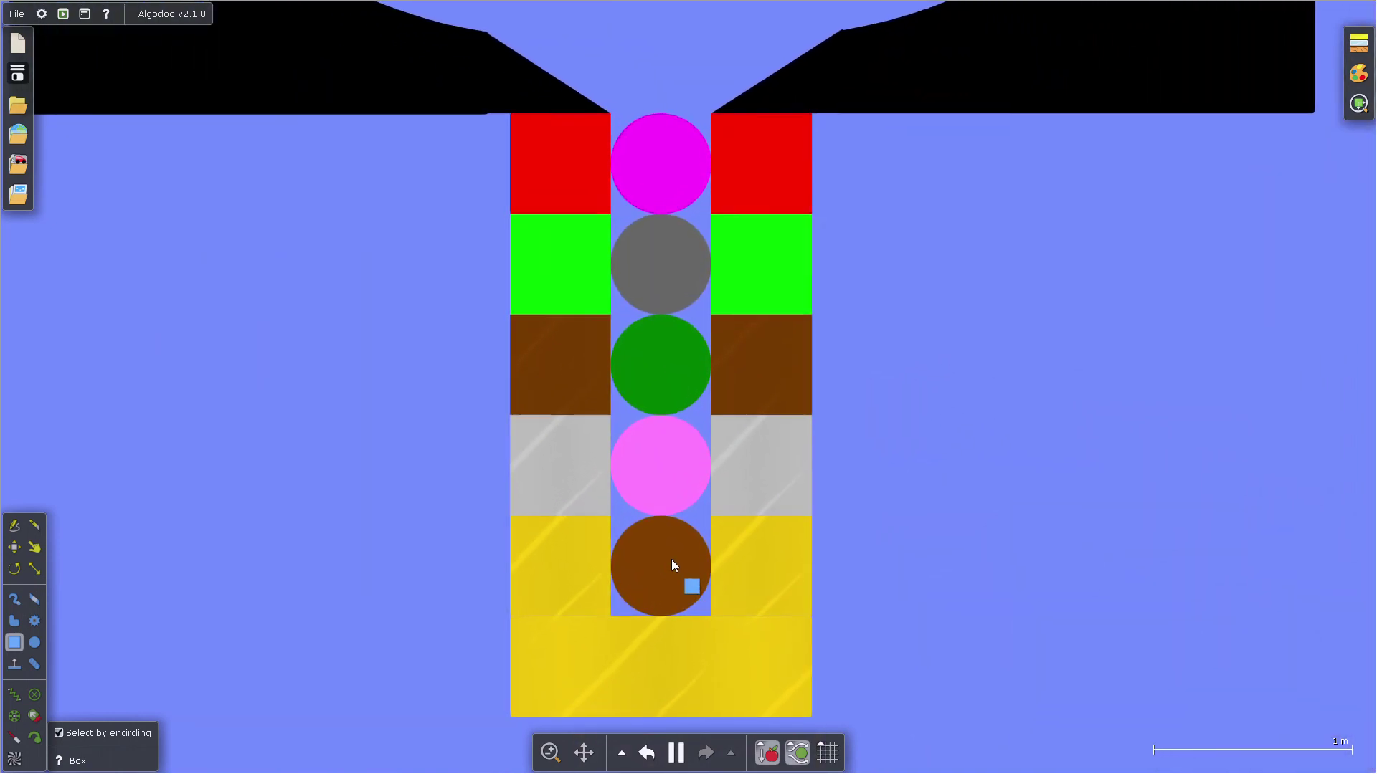